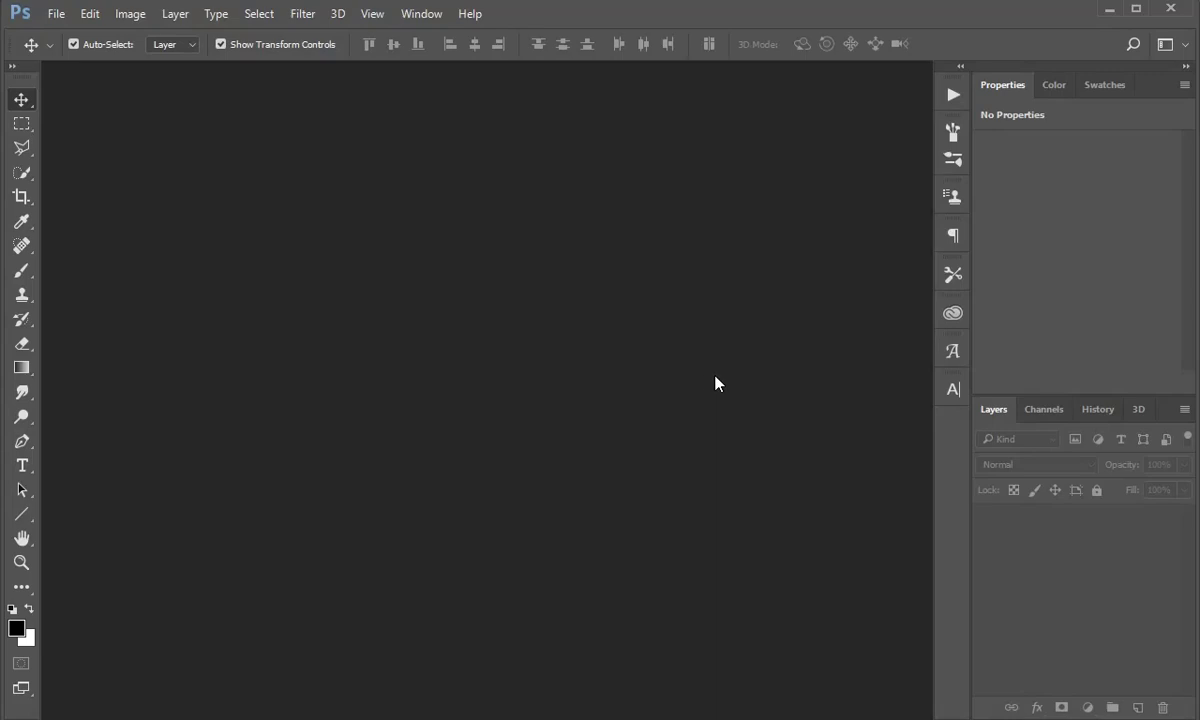
- Open ATK.png, Background.jpg and Metal Texture.jpg at once, with Background.jpg showing
left_click(56, 14)
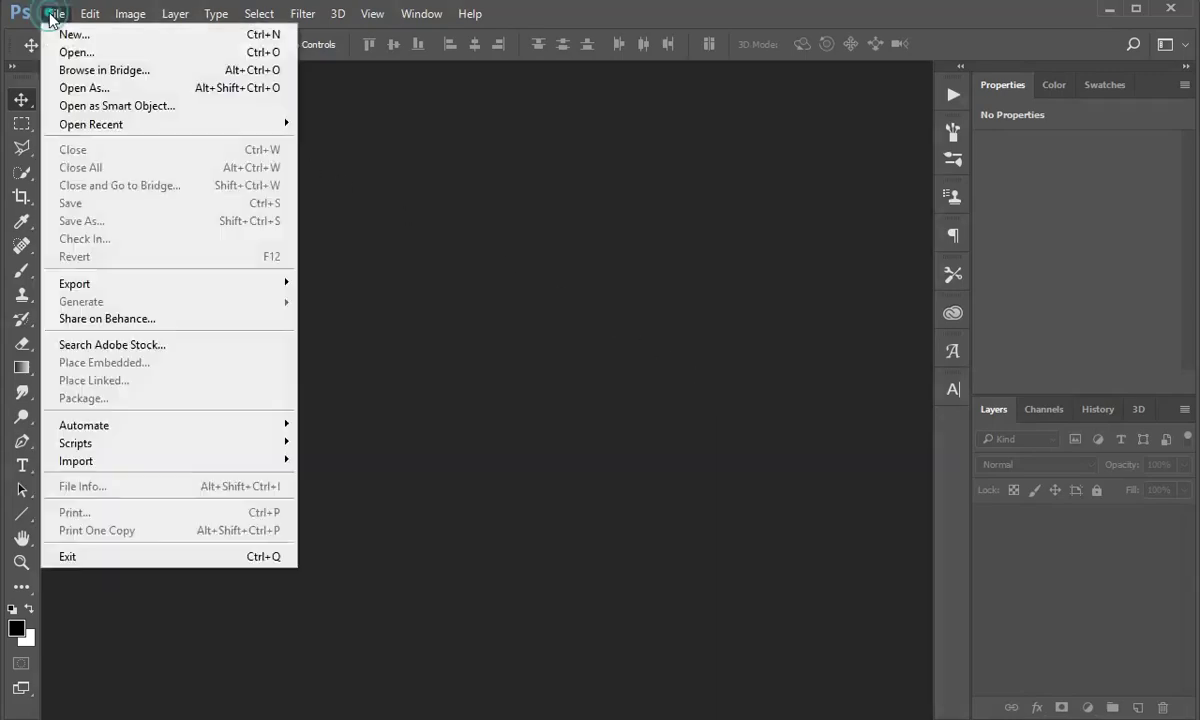
left_click(62, 51)
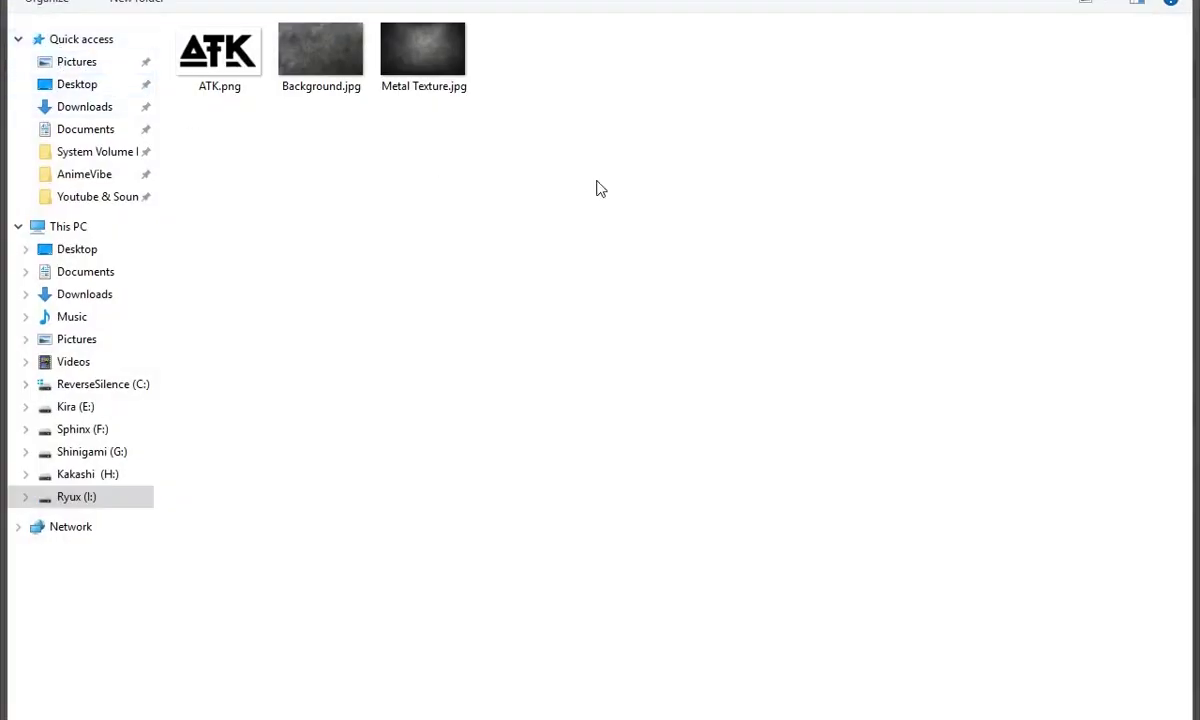
left_click_drag(637, 187, 168, 84)
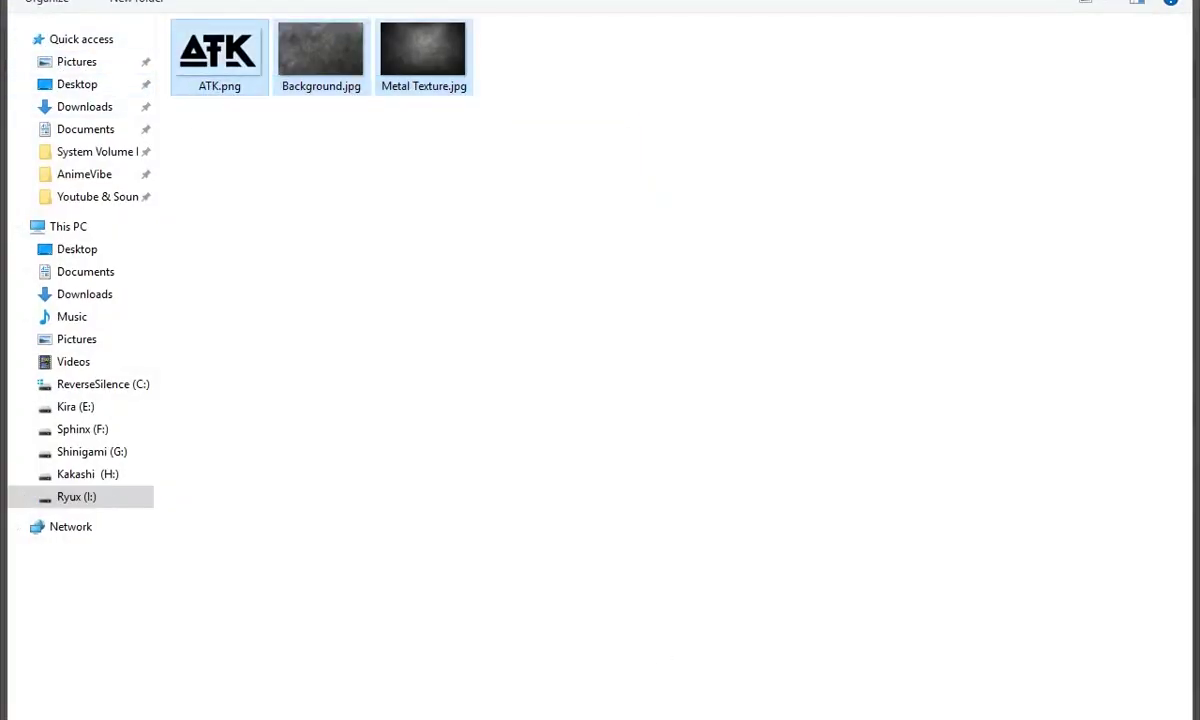
key("Return")
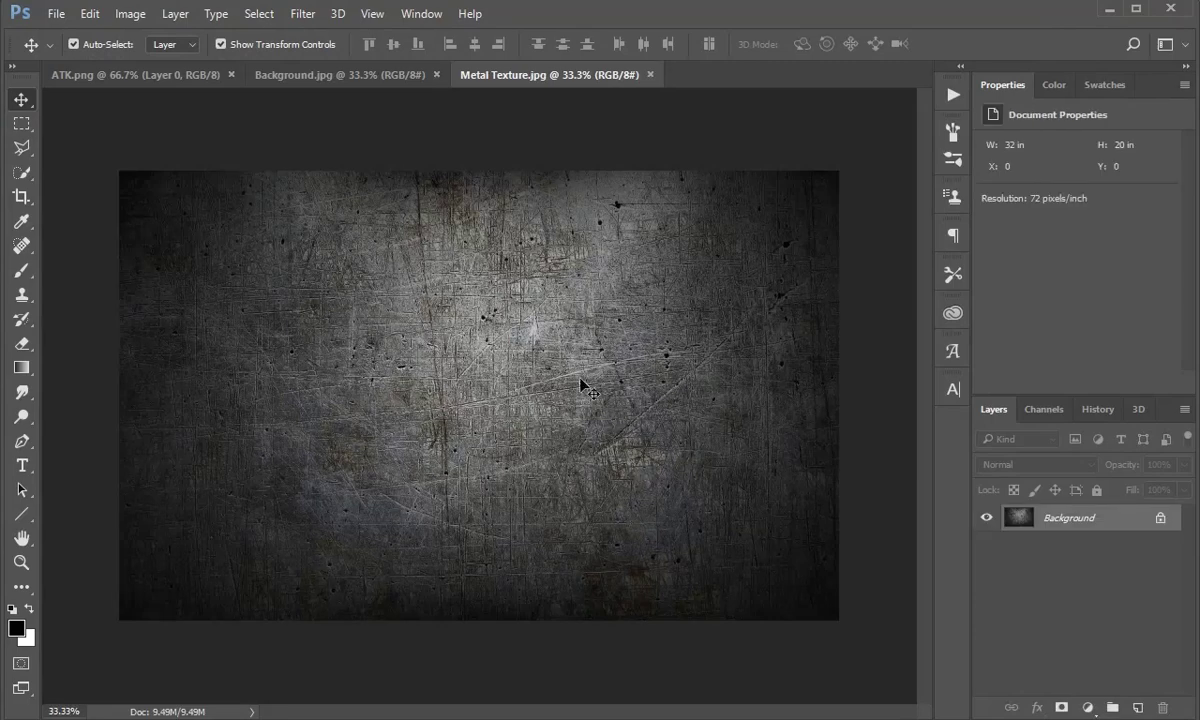
left_click(312, 77)
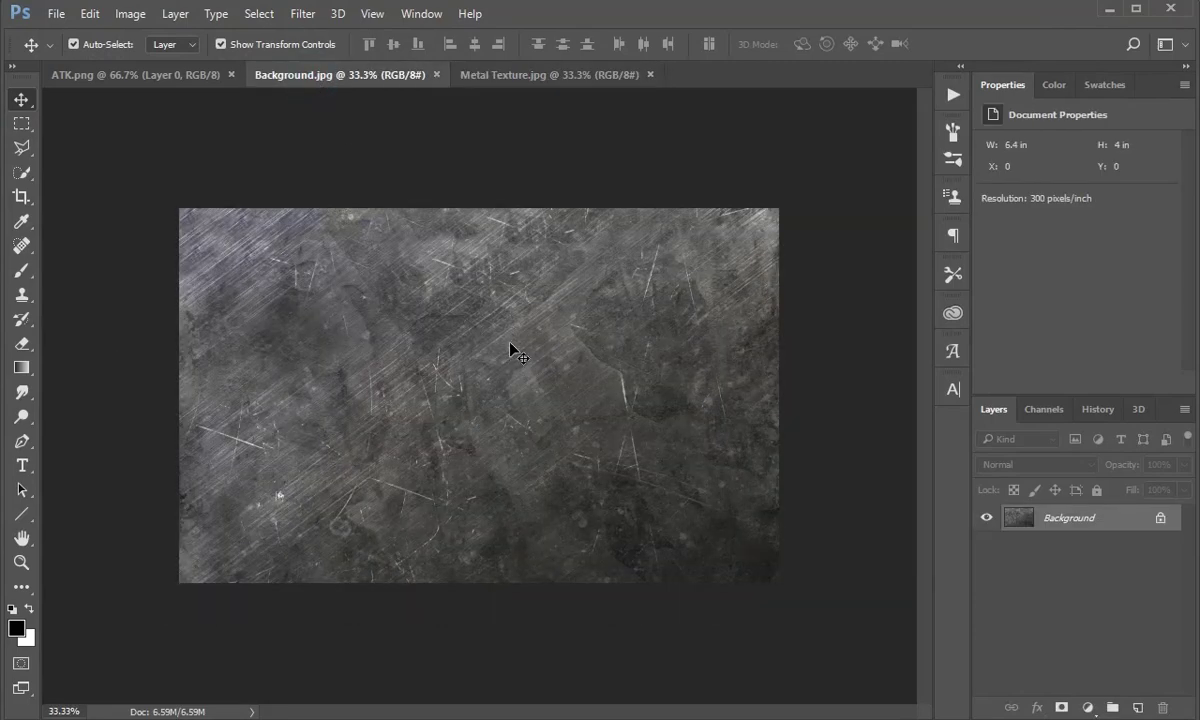
- Apply Levels to Background.jpg: black input 42, midtones 0.75, white output 215
scroll(455, 362, "up", 1)
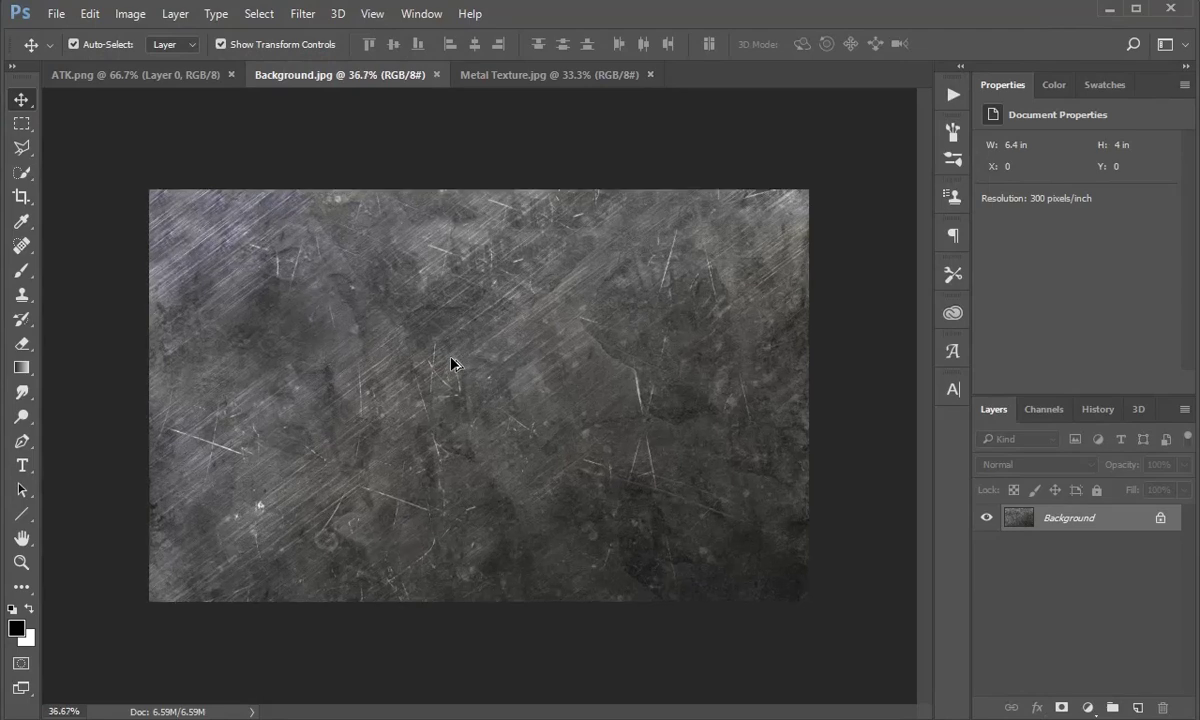
scroll(455, 362, "up", 2)
scroll(451, 363, "up", 1)
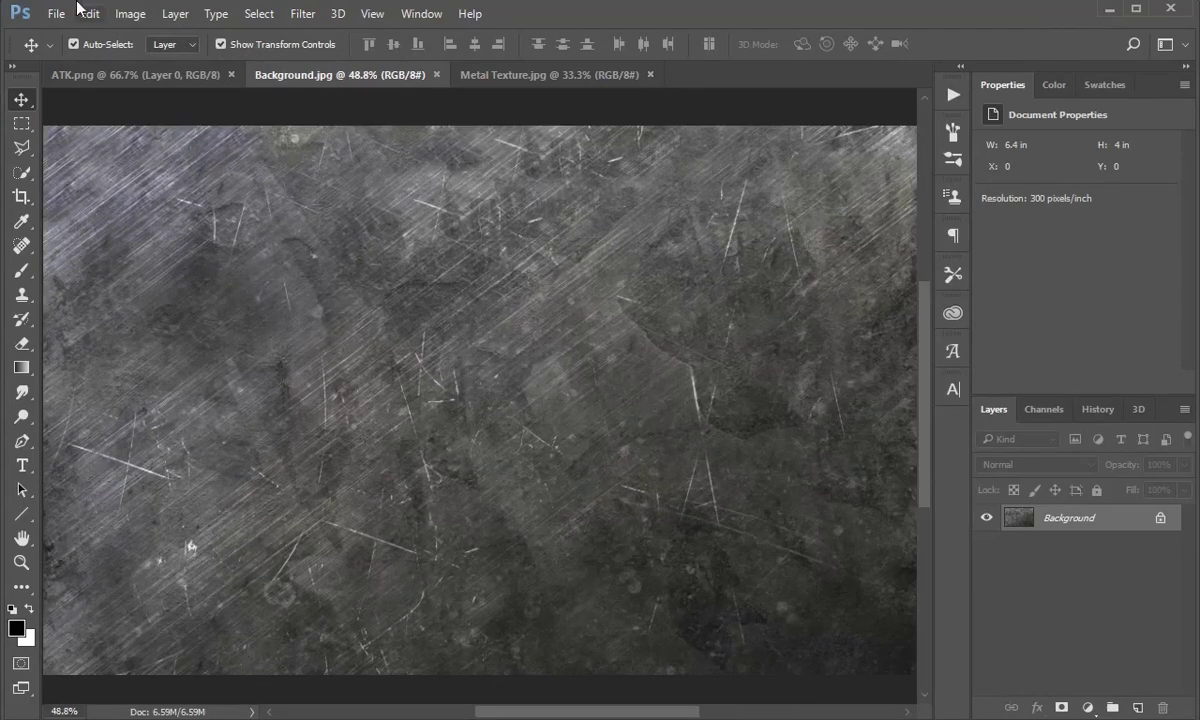
left_click(122, 14)
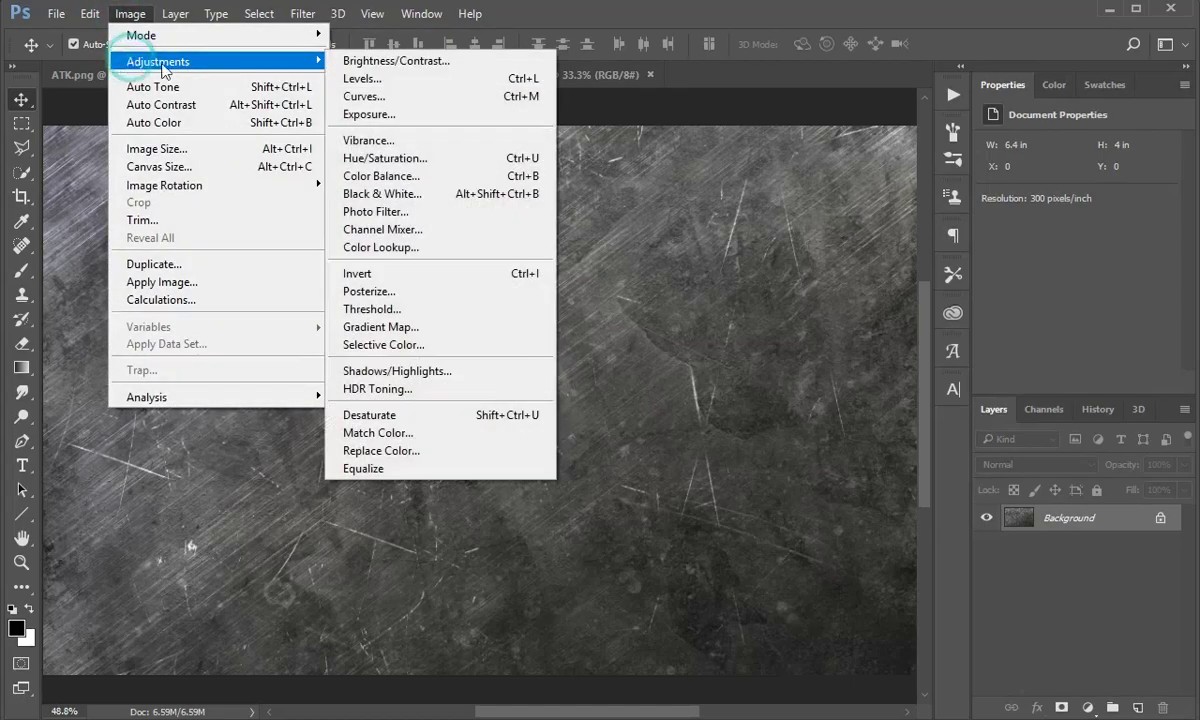
left_click(413, 80)
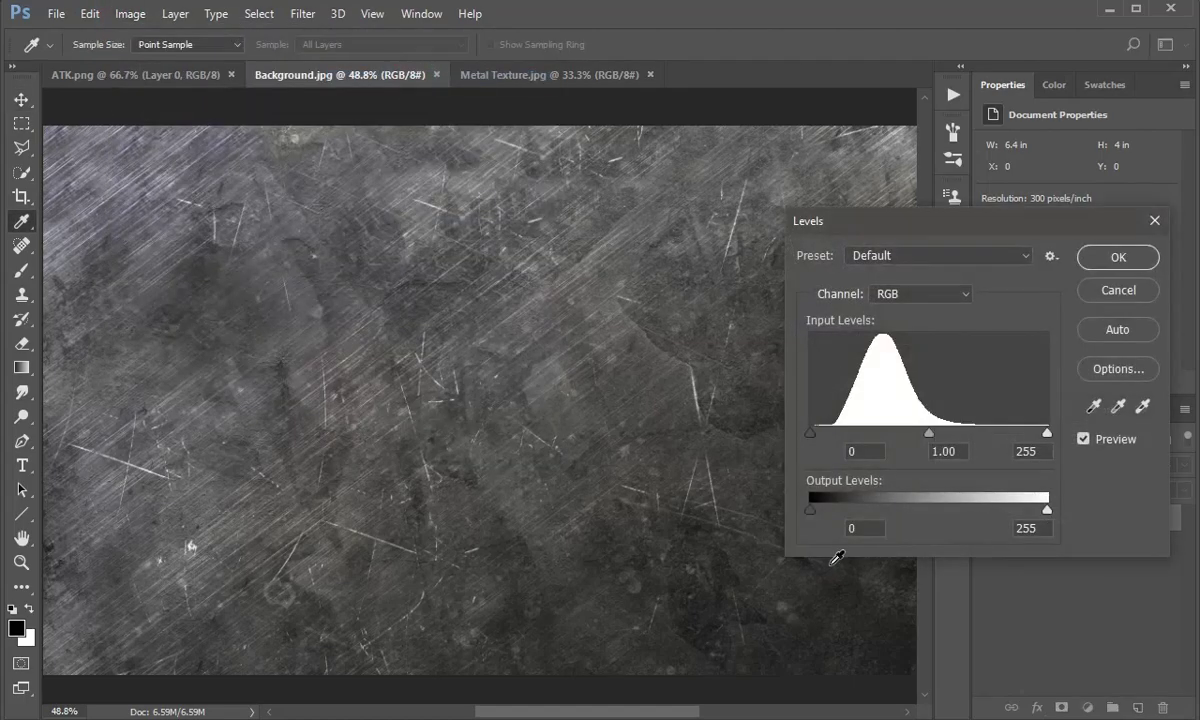
left_click_drag(811, 441, 843, 440)
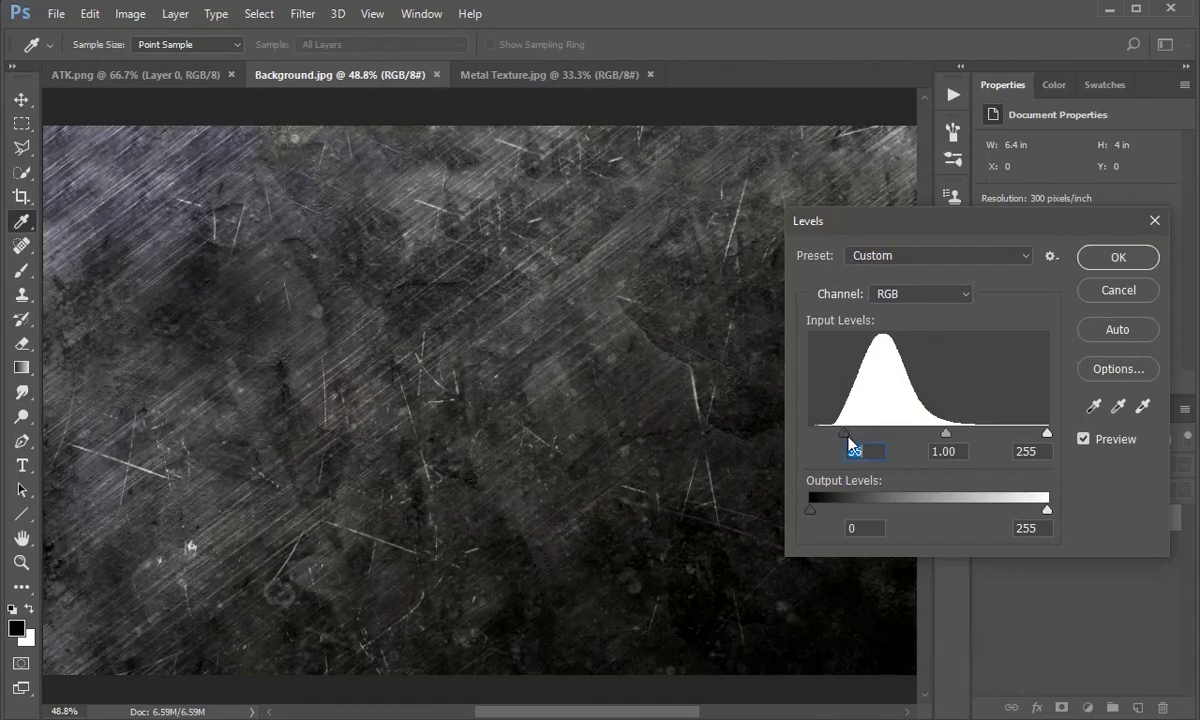
left_click_drag(1046, 512, 1010, 513)
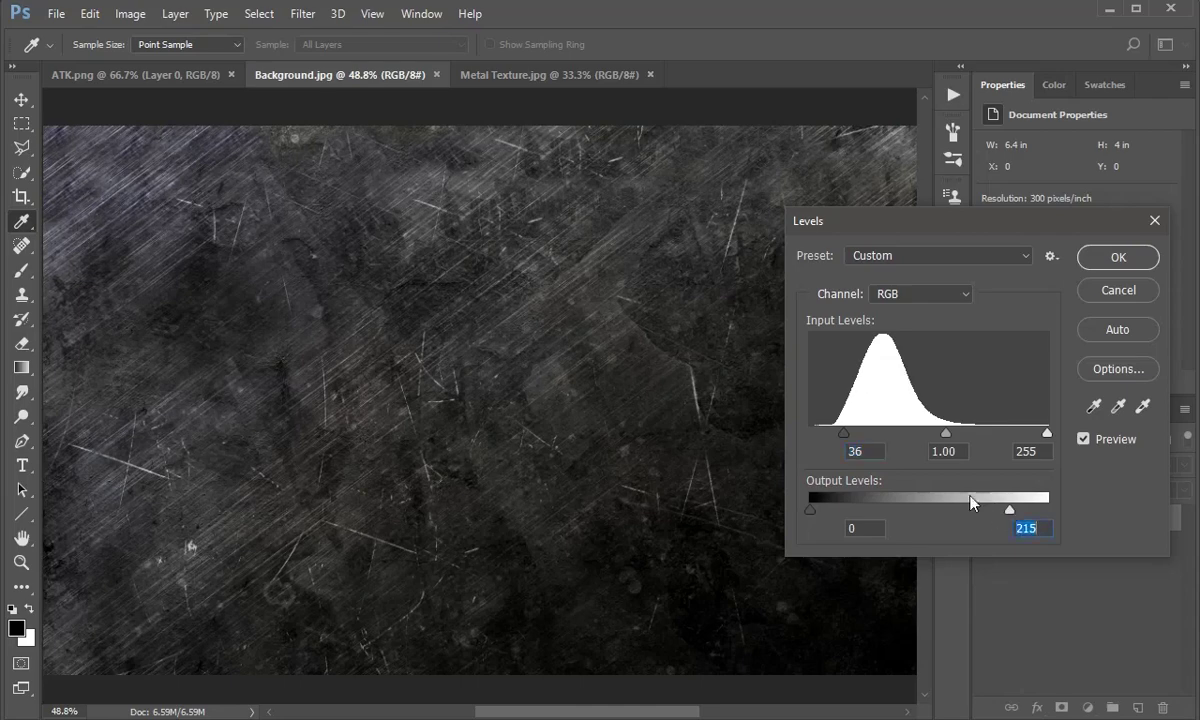
mouse_move(843, 434)
left_mouse_down()
mouse_move(867, 436)
mouse_move(849, 440)
left_mouse_up()
left_click_drag(947, 435, 966, 440)
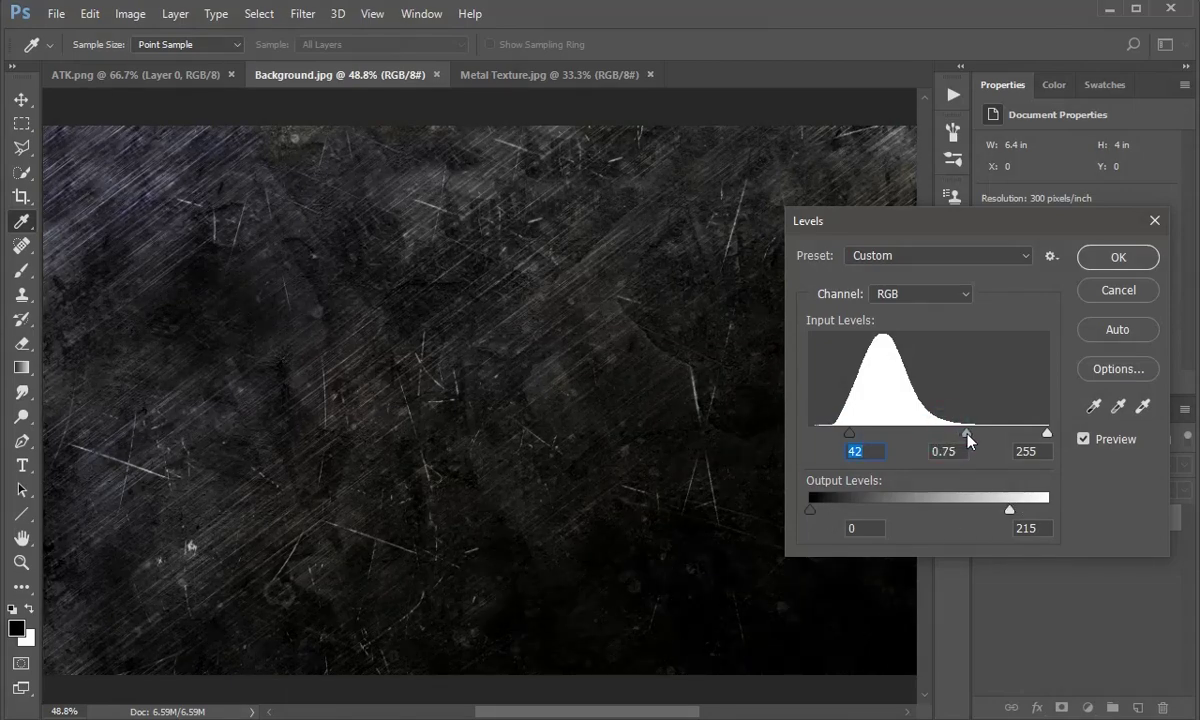
left_click(1136, 258)
- Drag the whole ATK logo onto Background.jpg as Layer 1 and center it
key("v")
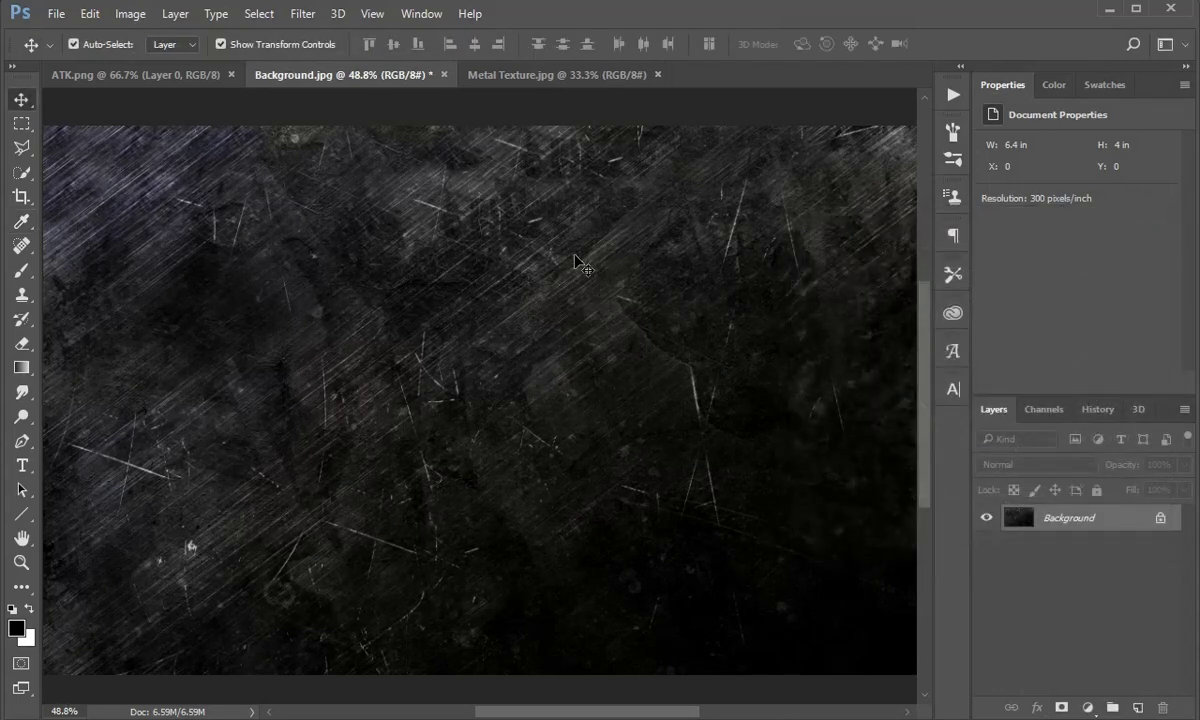
scroll(575, 252, "down", 1)
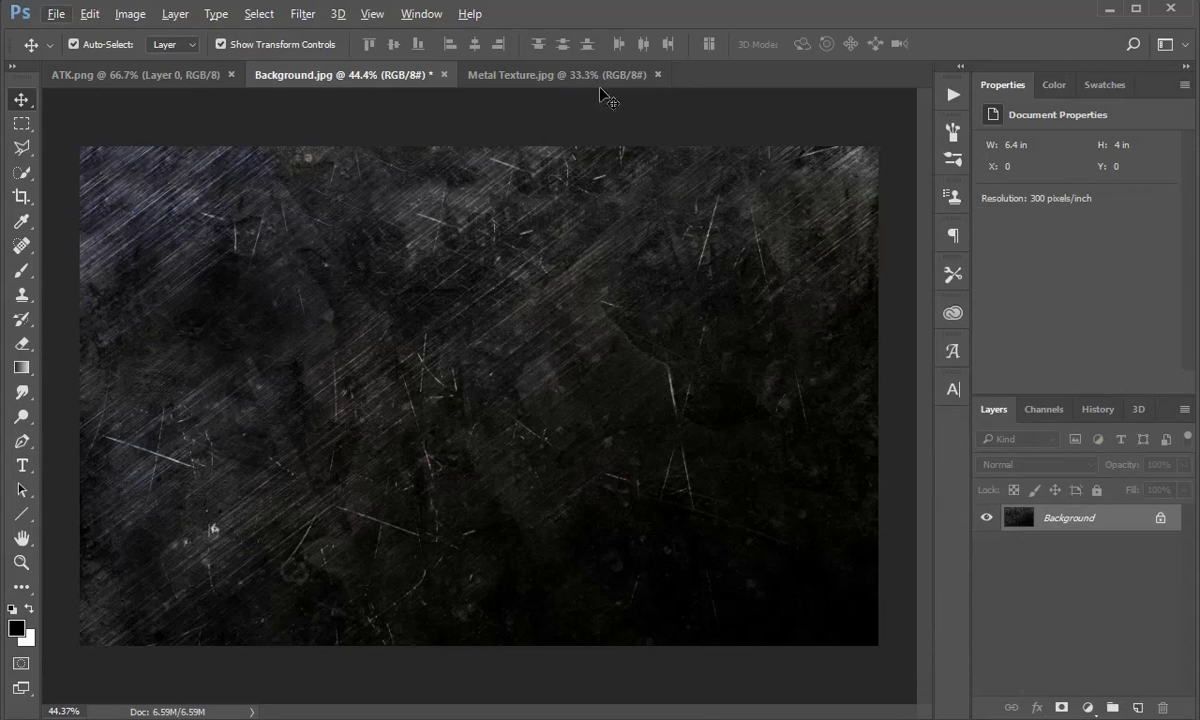
left_click(130, 74)
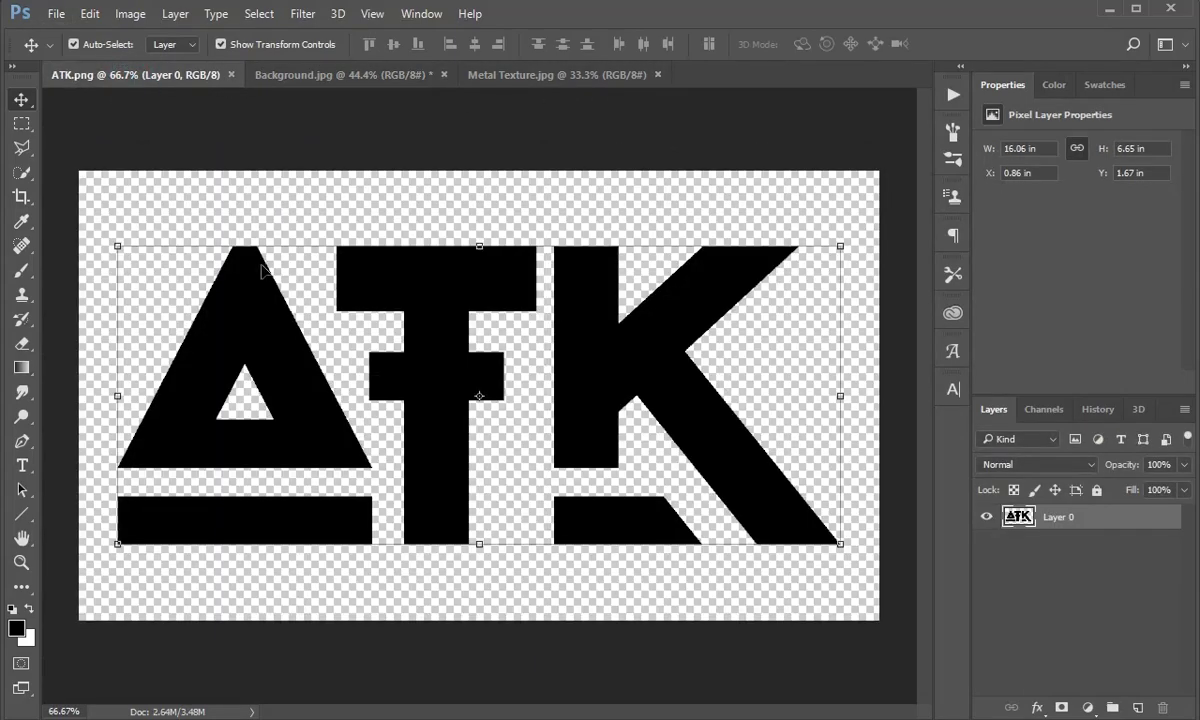
key("ctrl+a")
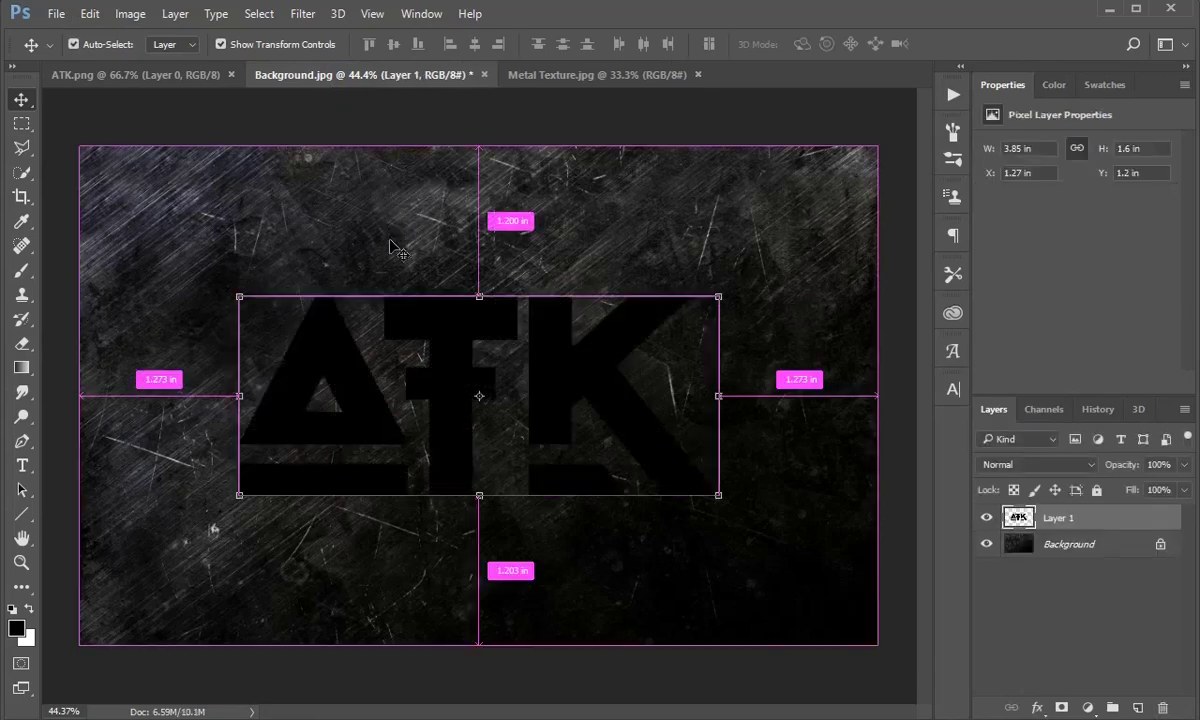
left_click_drag(345, 83, 482, 380)
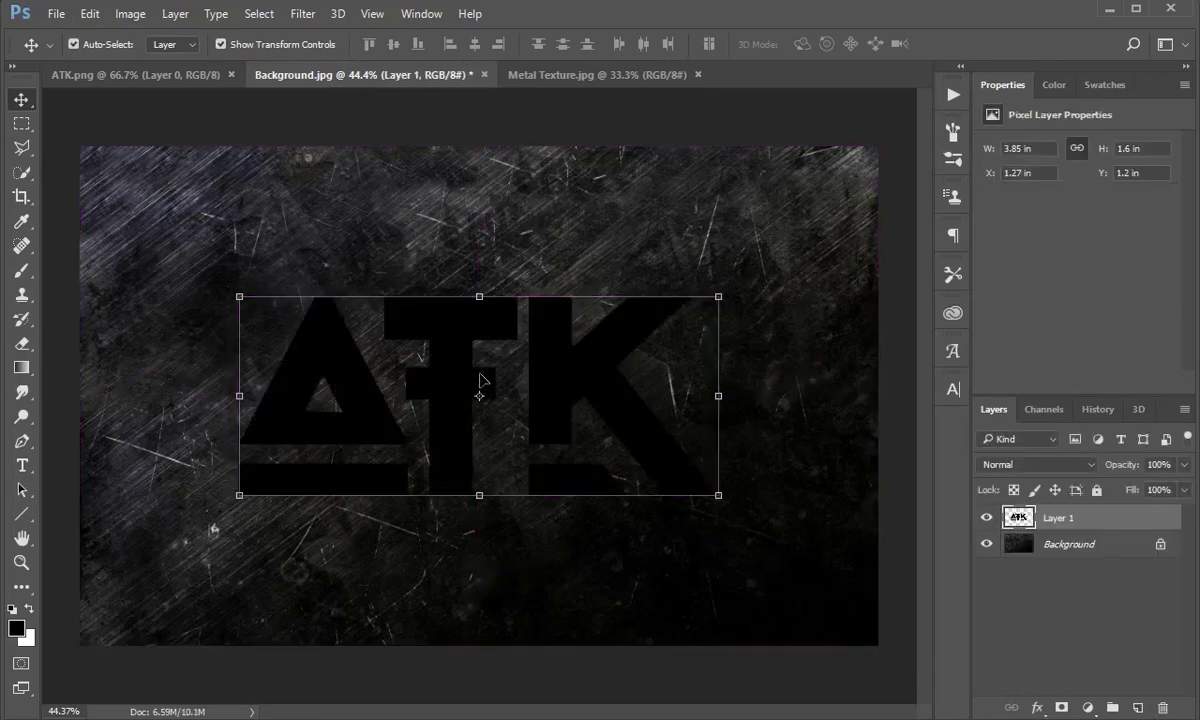
left_click_drag(628, 416, 635, 421)
left_click(589, 76)
- Paste the metal texture into Background.jpg as Layer 2, clipped to the ATK logo
key("ctrl+a")
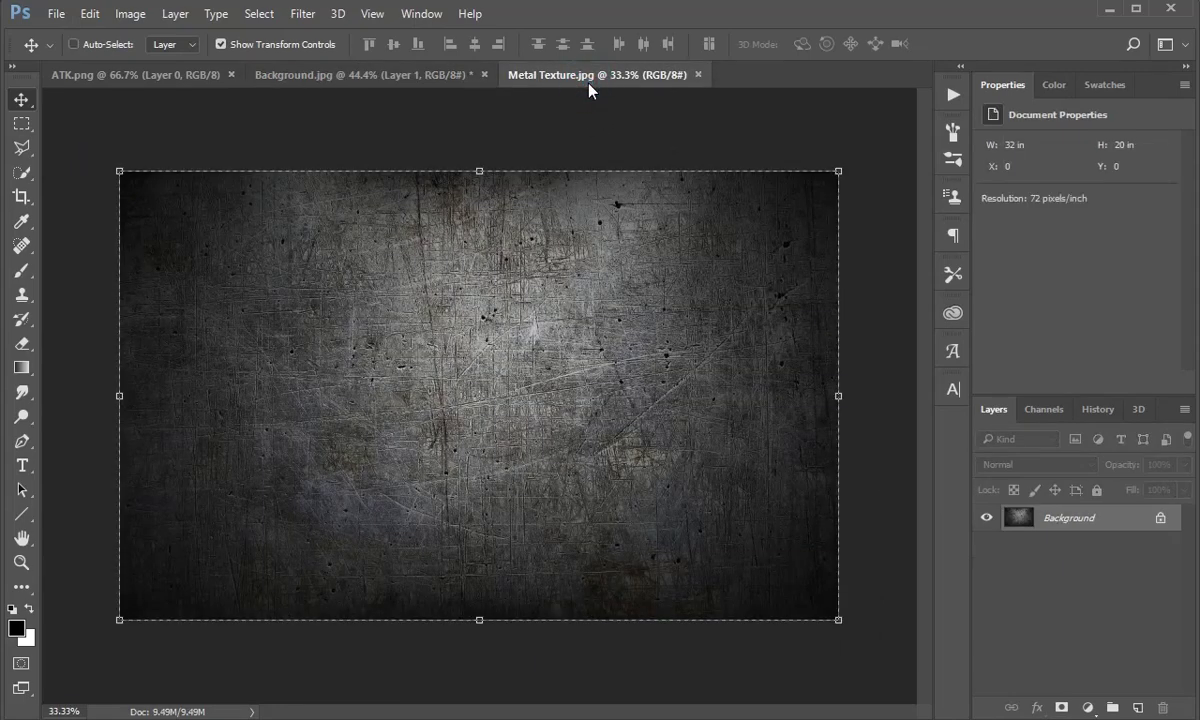
left_click(479, 80)
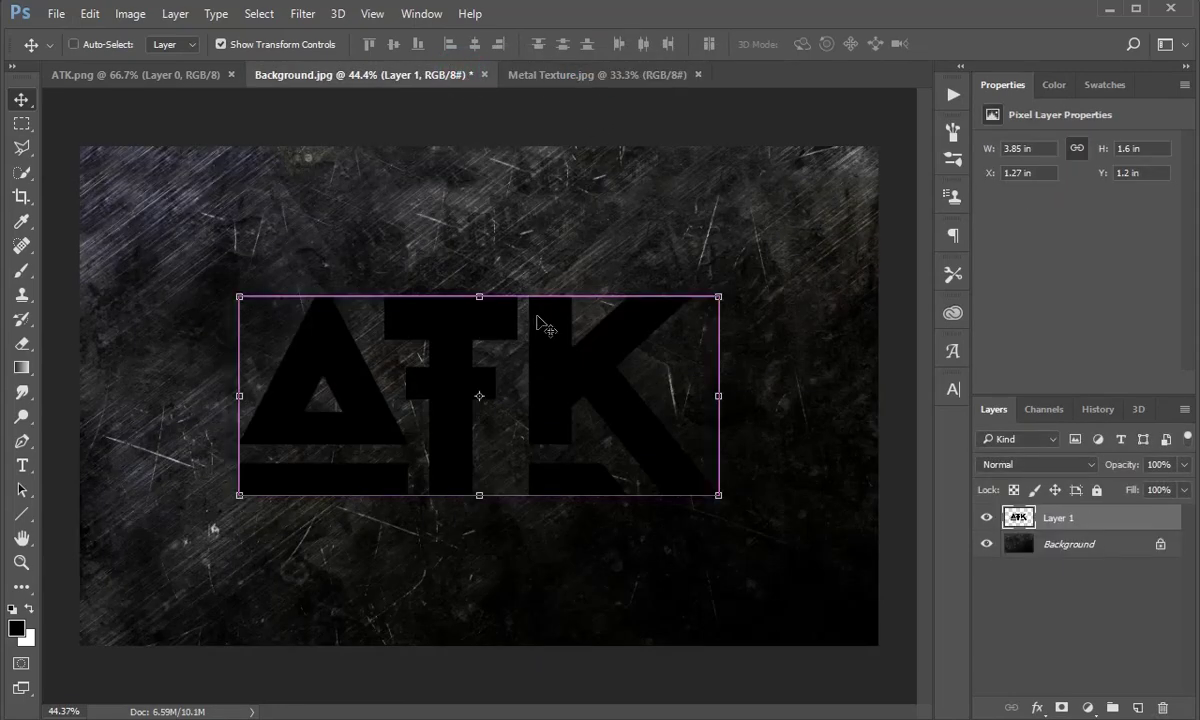
key("ctrl+v")
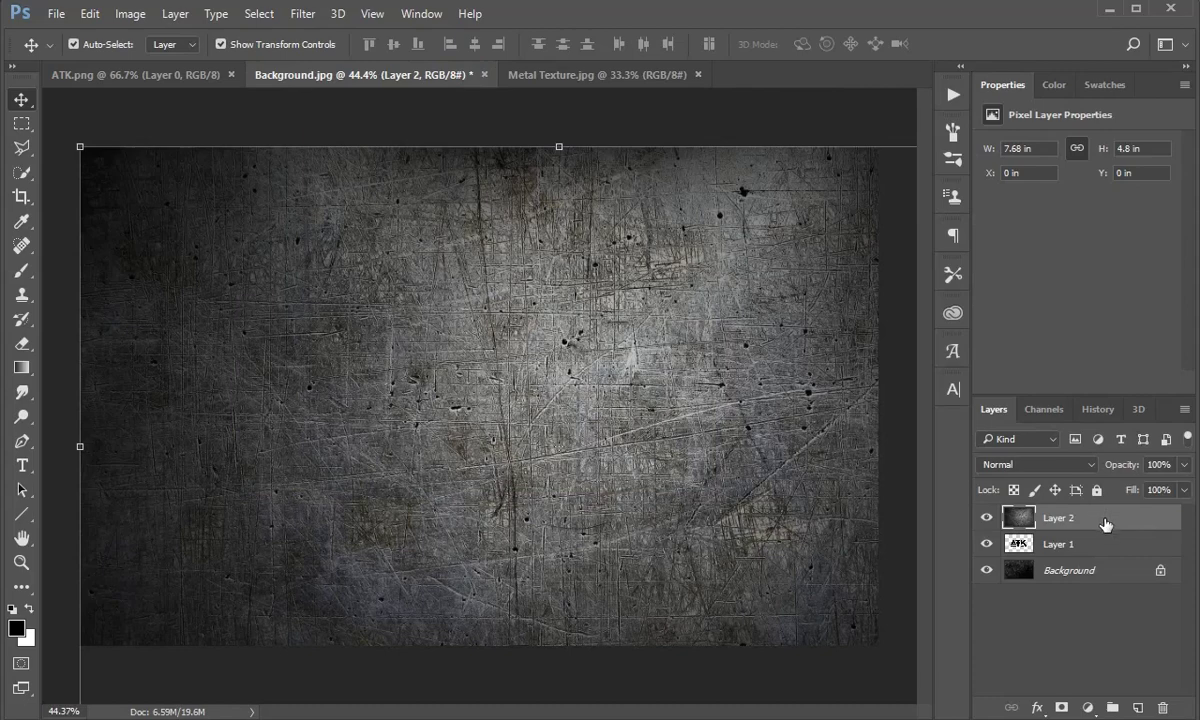
right_click(1105, 524)
left_click(871, 327)
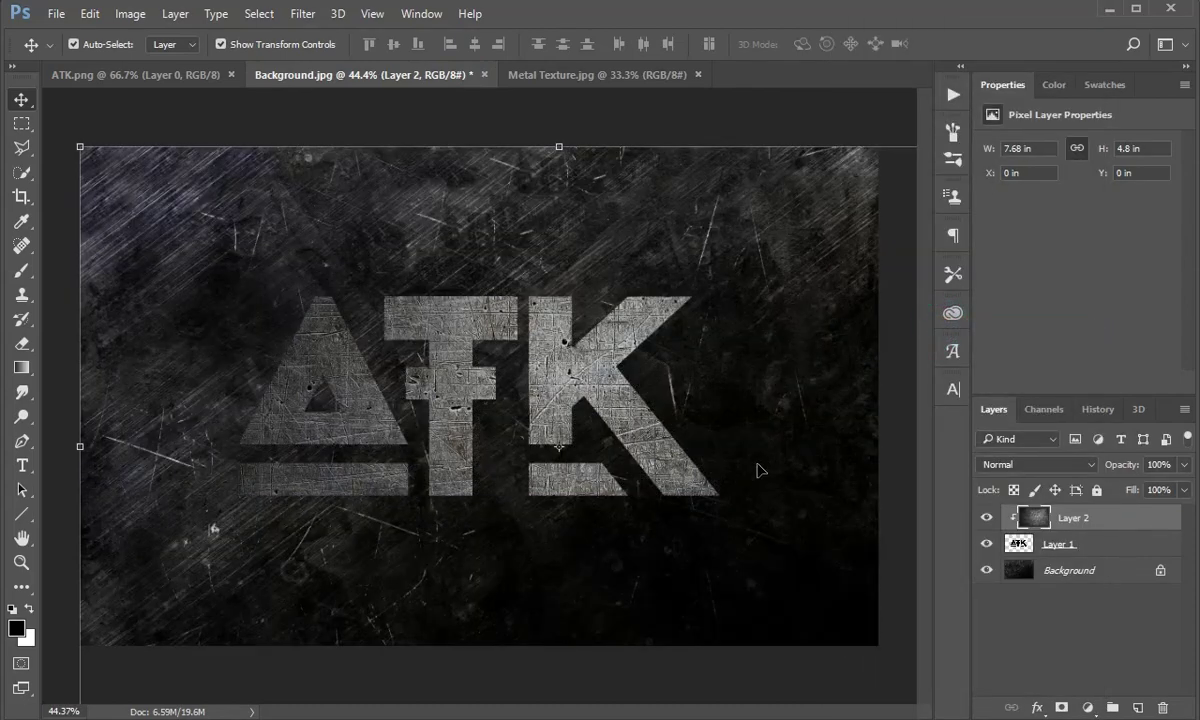
left_click(1089, 550)
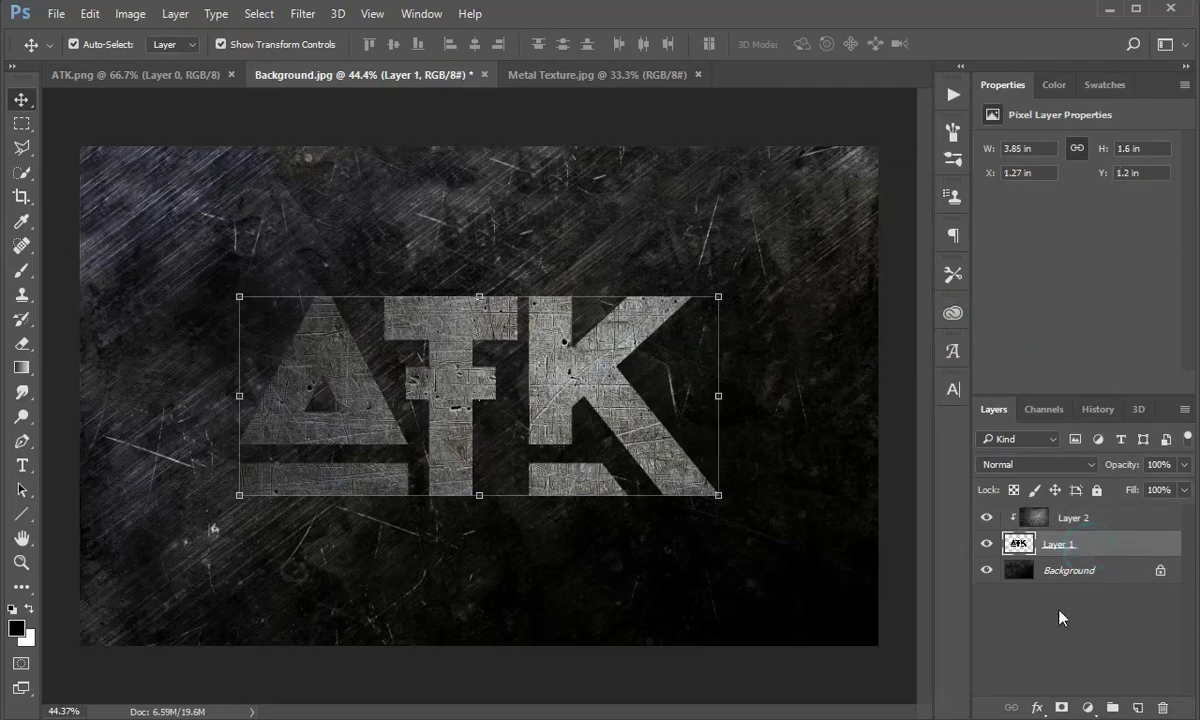
- Enable two drop shadows in Layer 1's Layer Style for the ATK logo
double_click(1153, 548)
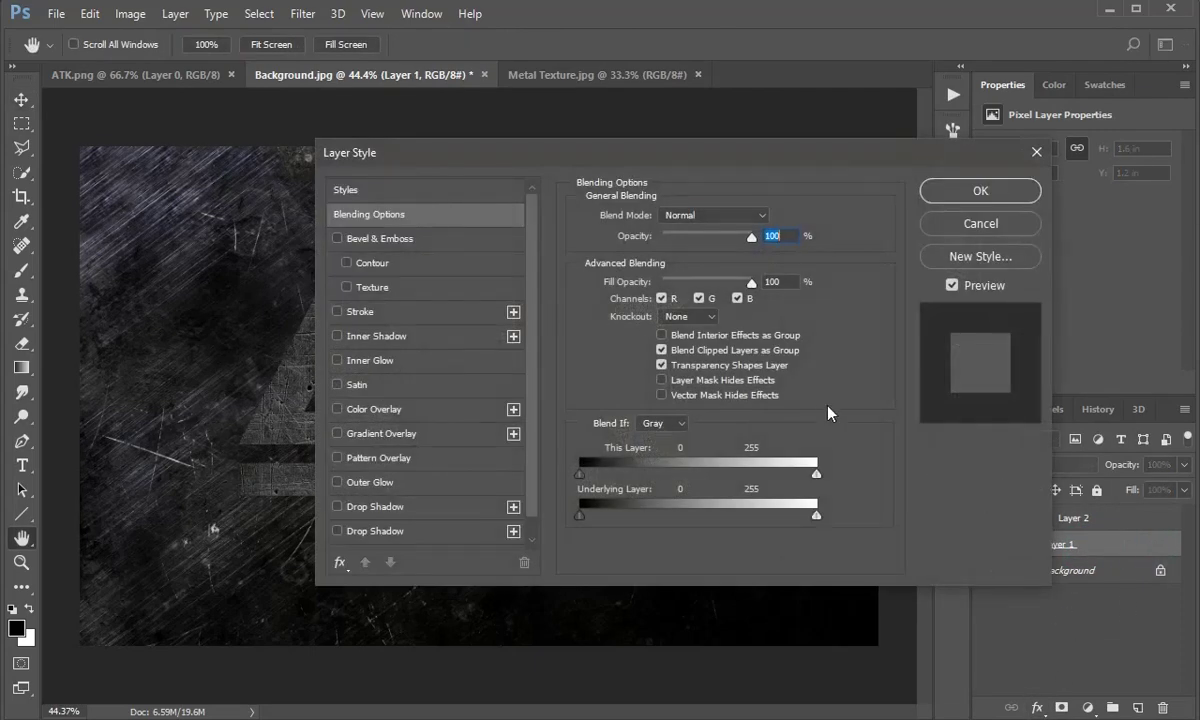
left_click_drag(455, 160, 659, 160)
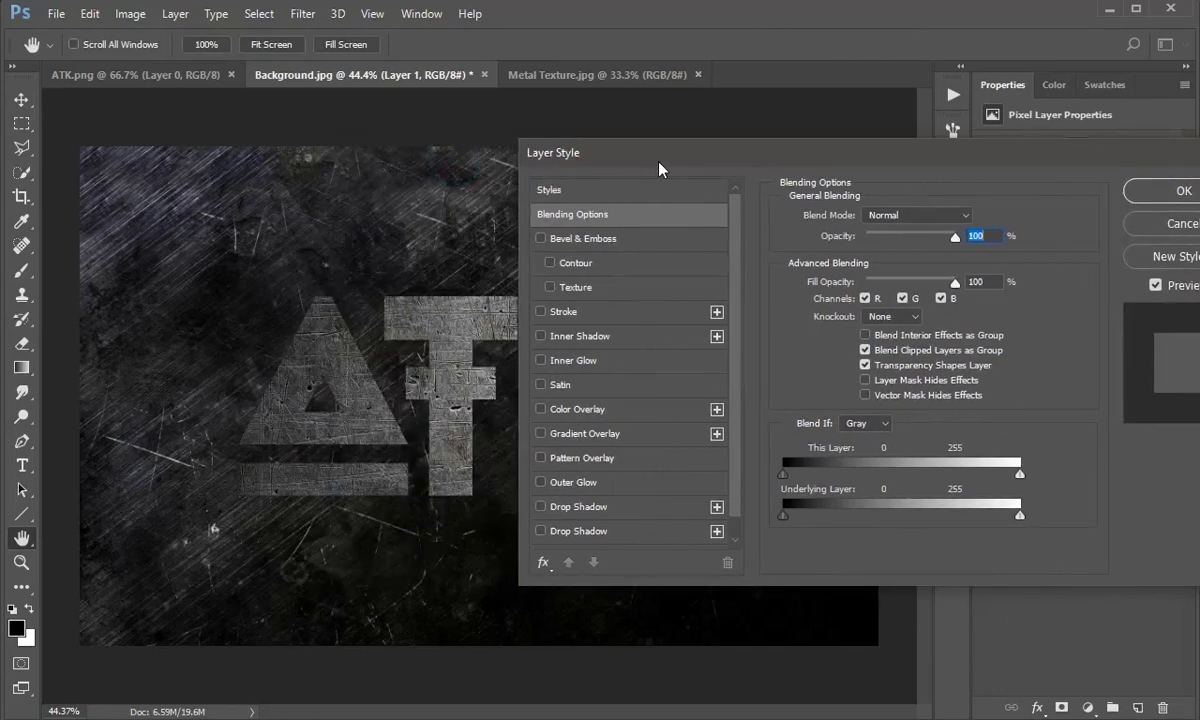
left_click(604, 507)
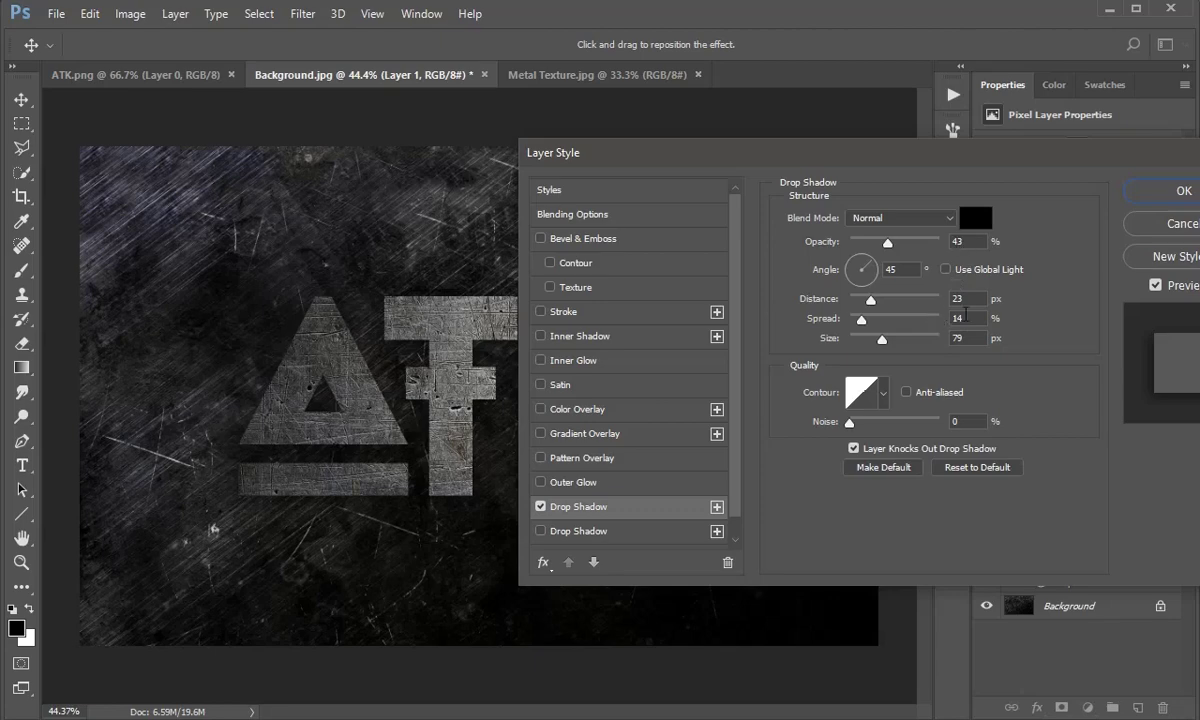
left_click(717, 507)
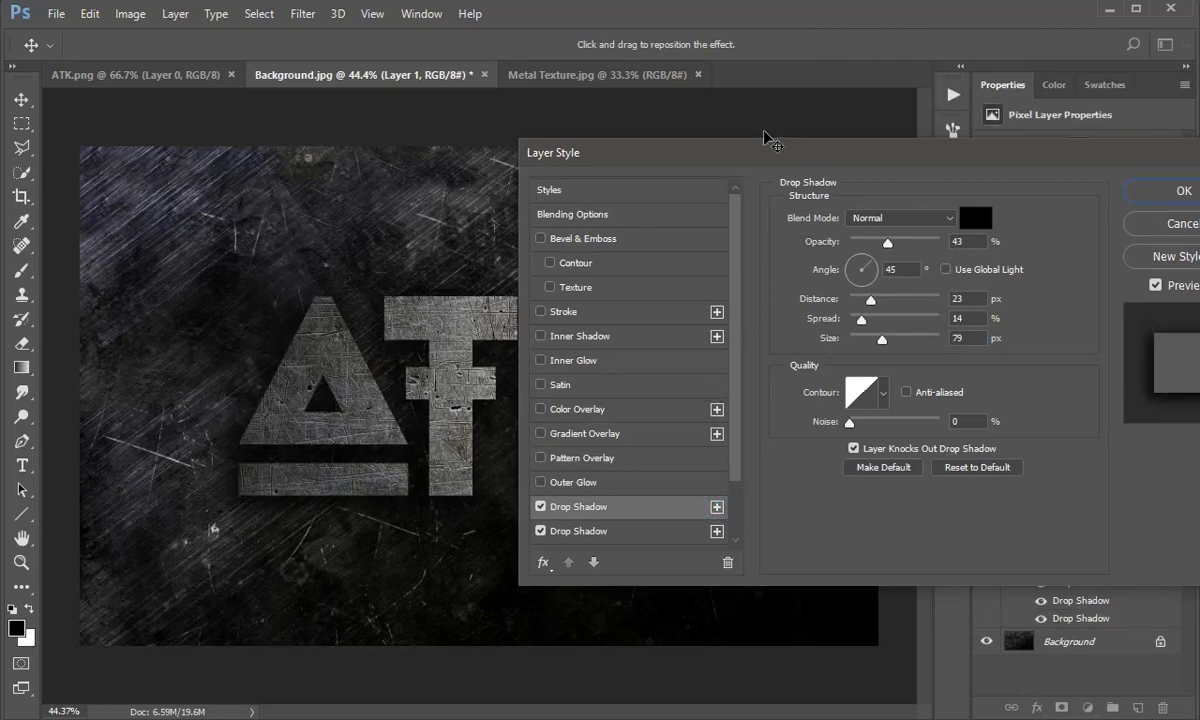
- Set a drop shadow to 30° angle, wider spread, lower opacity and size 40
left_click_drag(859, 155, 1016, 151)
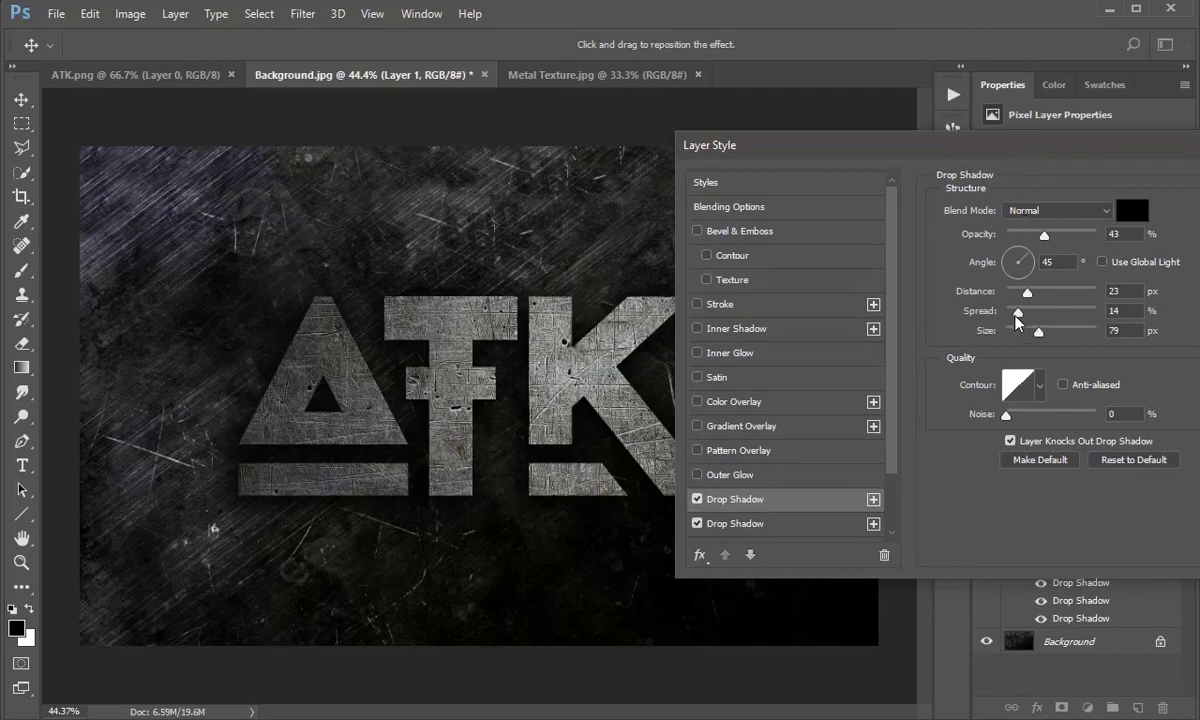
left_click(1030, 258)
left_click_drag(1018, 312, 1038, 318)
left_click_drag(1044, 236, 1034, 236)
mouse_move(1040, 333)
left_mouse_down()
mouse_move(1027, 333)
mouse_move(1055, 311)
mouse_move(1028, 311)
left_mouse_up()
scroll(790, 490, "down", 2)
scroll(777, 485, "down", 1)
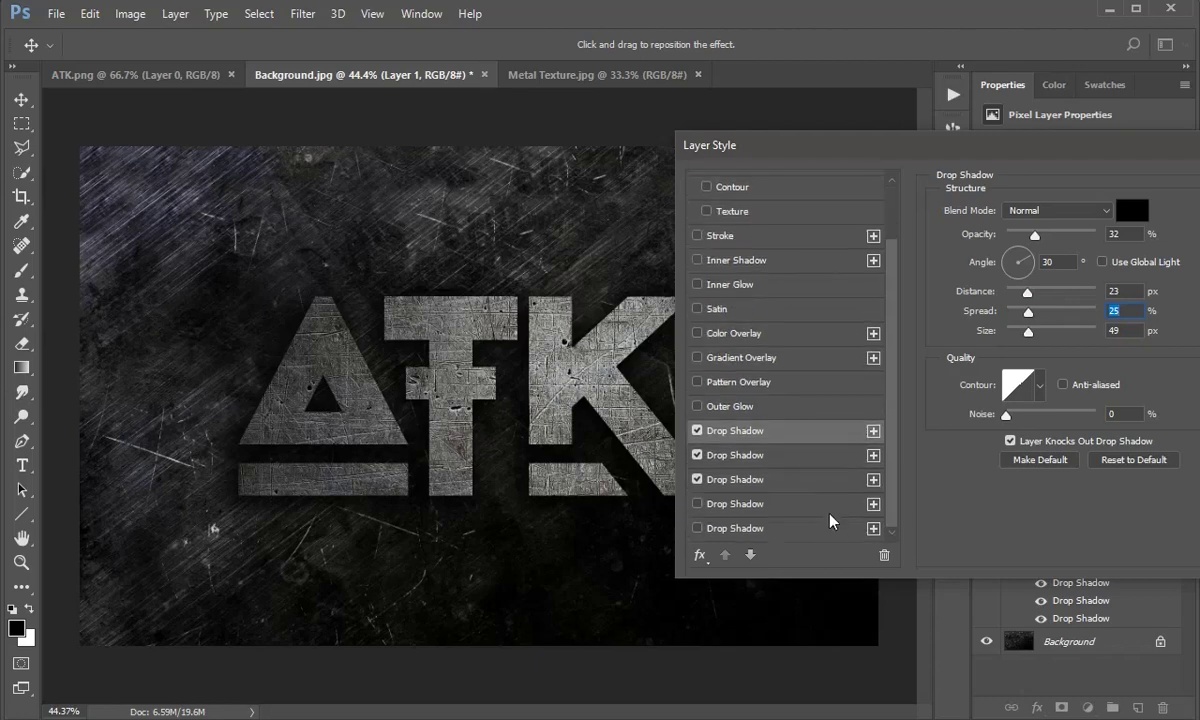
- Widen the third shadow's spread and add a fourth drop shadow at very low opacity
left_click(841, 480)
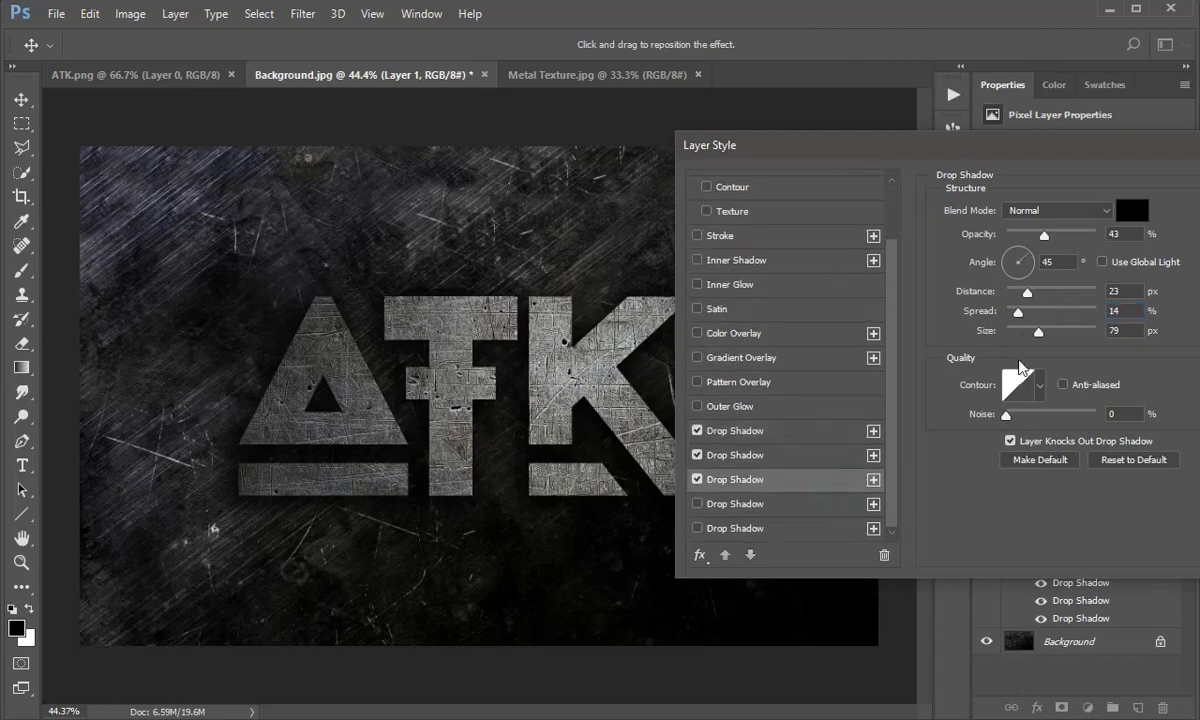
mouse_move(1018, 311)
left_mouse_down()
mouse_move(1044, 320)
mouse_move(1030, 333)
left_mouse_up()
left_click(873, 480)
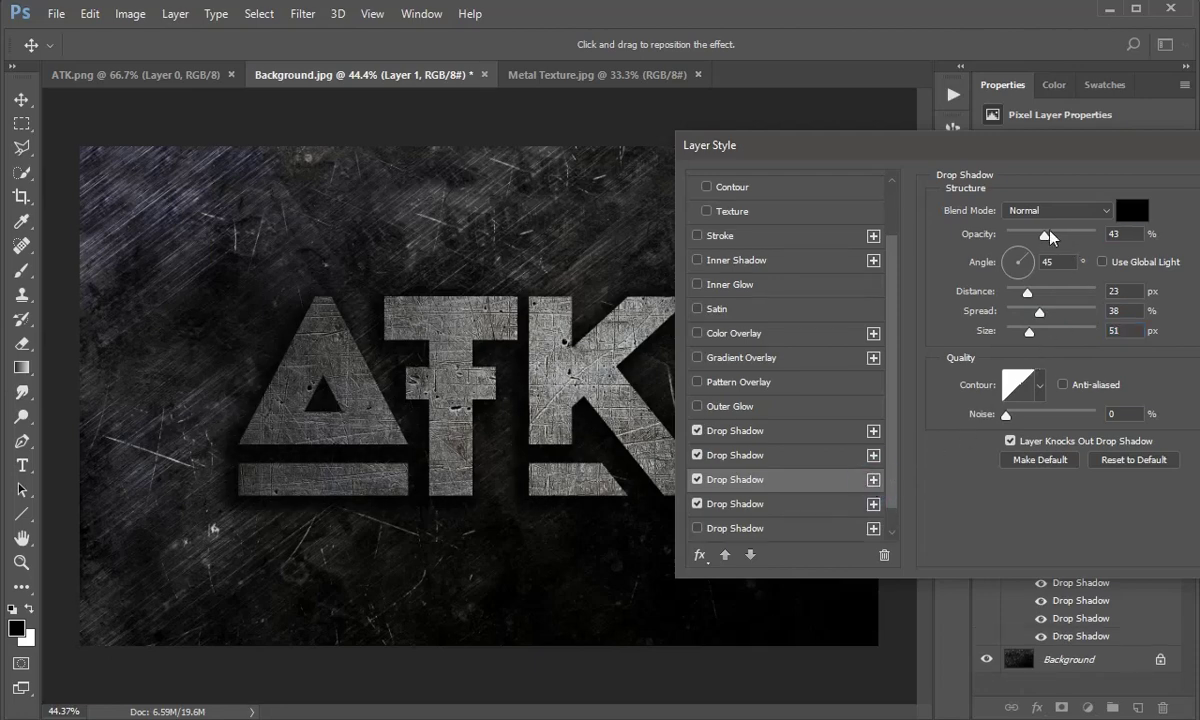
left_click_drag(1041, 234, 1014, 236)
left_click_drag(1110, 150, 845, 144)
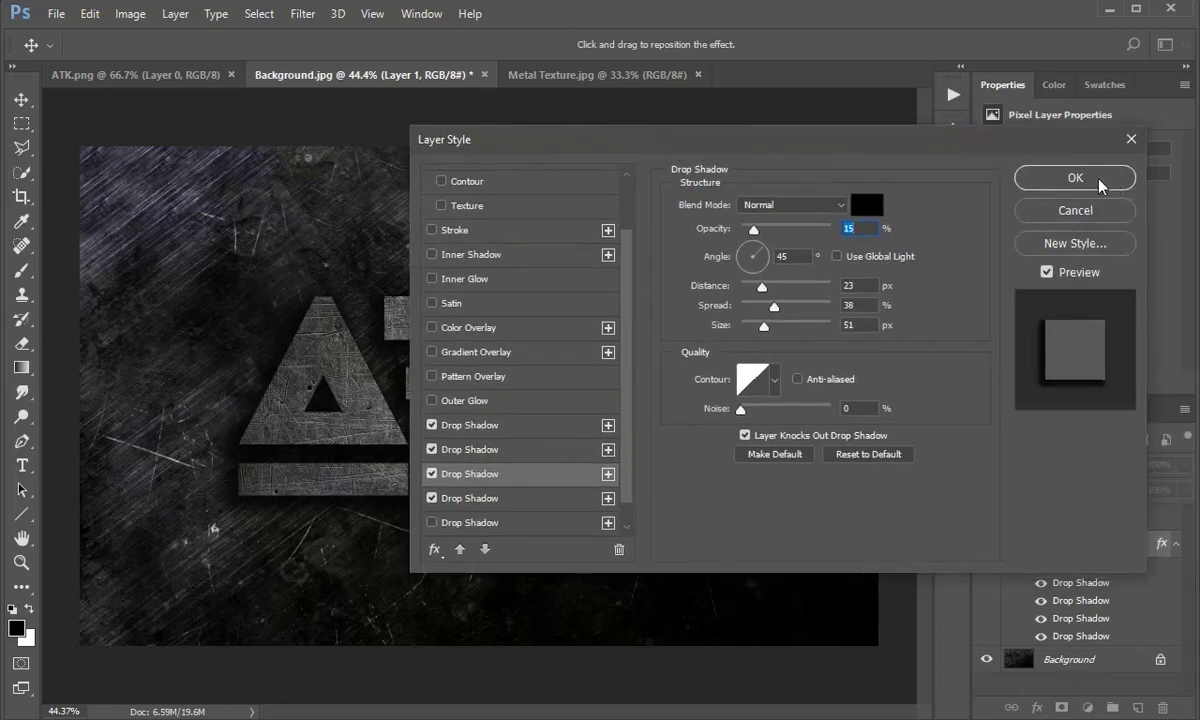
left_click_drag(710, 150, 988, 152)
scroll(713, 321, "up", 1)
scroll(712, 308, "up", 2)
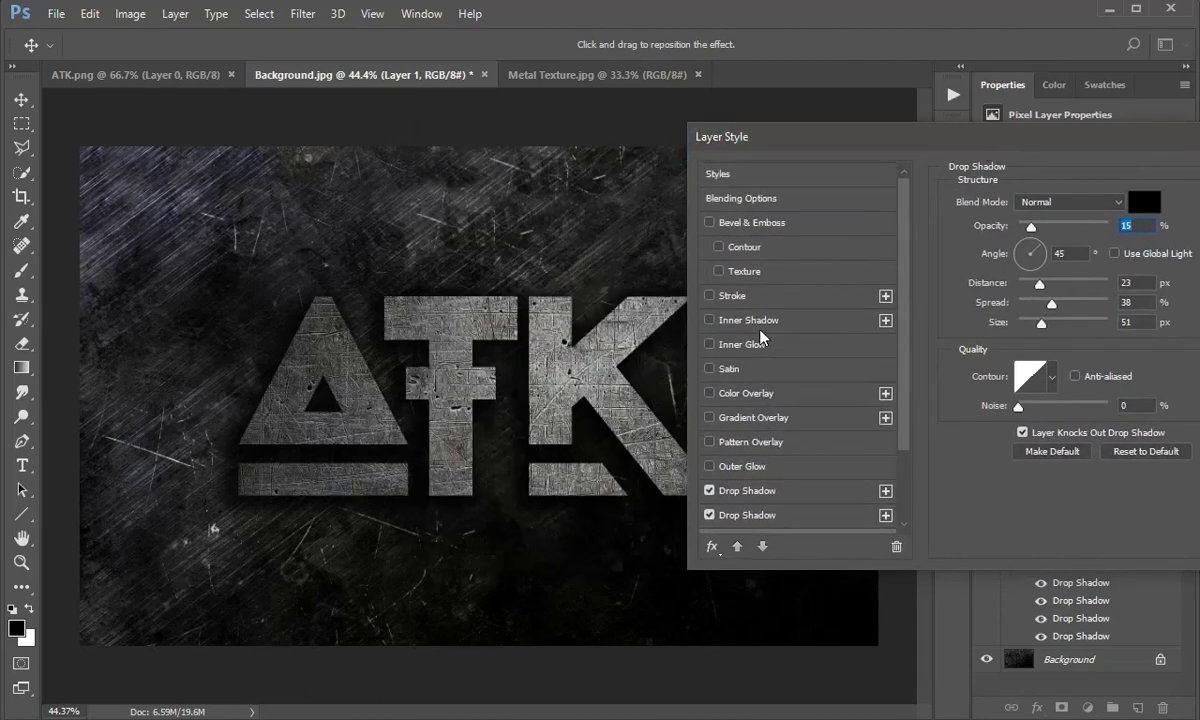
- Enable Bevel & Emboss with Depth 22%, Size 10 px and Soften 16 px
left_click(768, 228)
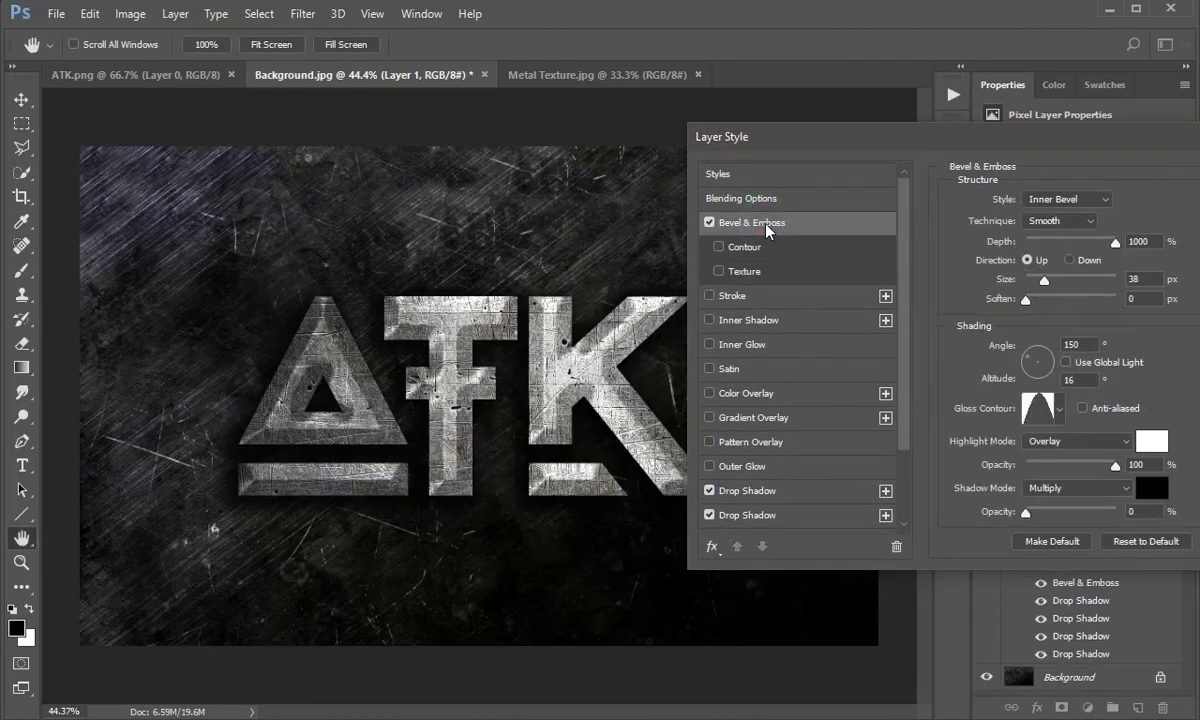
left_click_drag(1114, 241, 1030, 246)
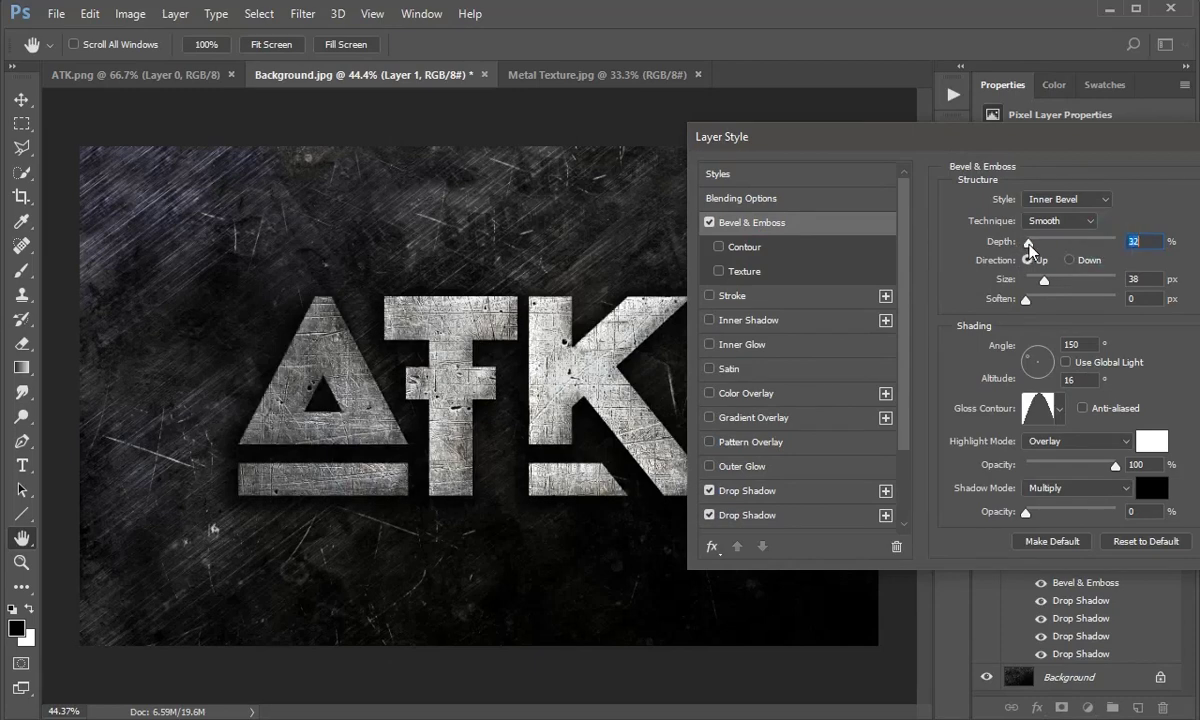
left_click_drag(1029, 244, 1028, 244)
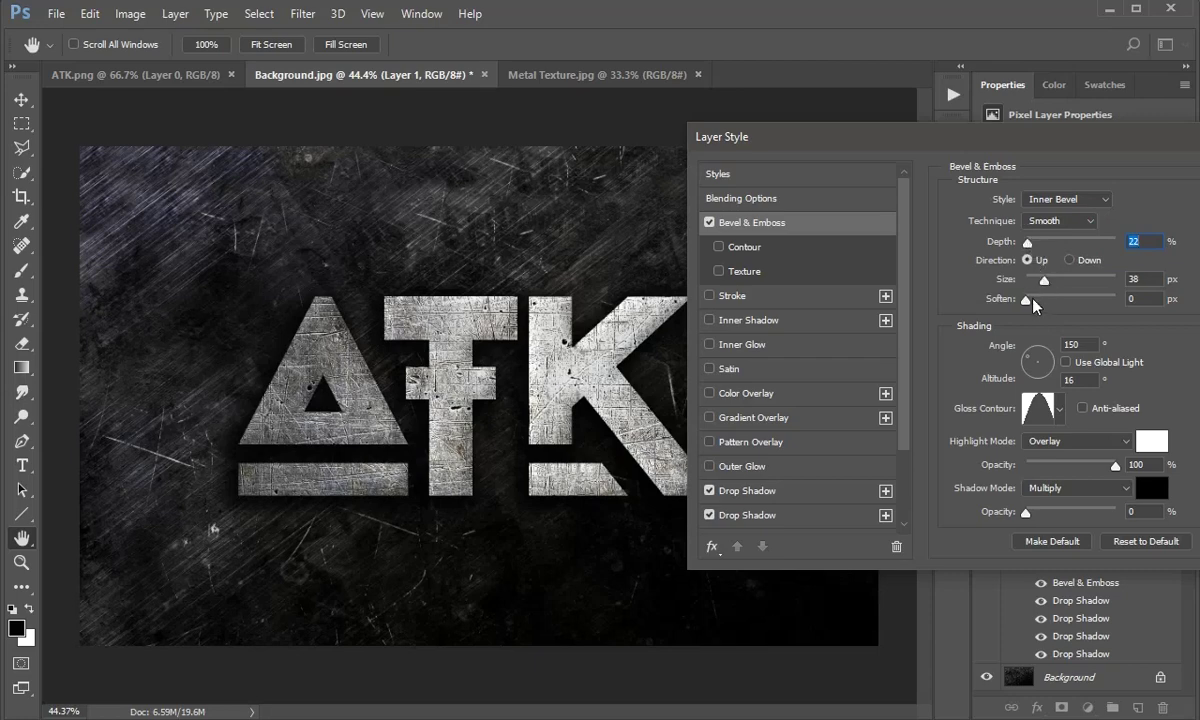
left_click_drag(1027, 299, 1116, 299)
left_click_drag(1044, 280, 1025, 280)
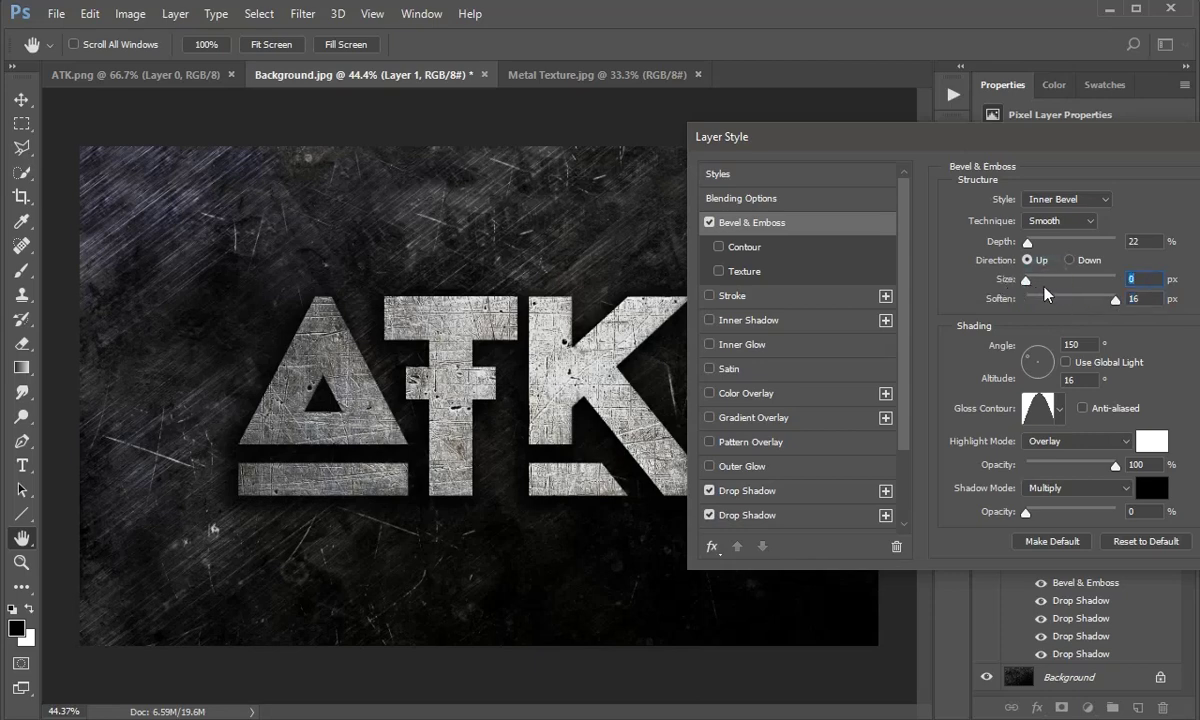
left_click_drag(1026, 280, 1036, 286)
- Try Outer Bevel, revert to Inner Bevel, and apply the layer styles
left_click_drag(1102, 147, 1067, 147)
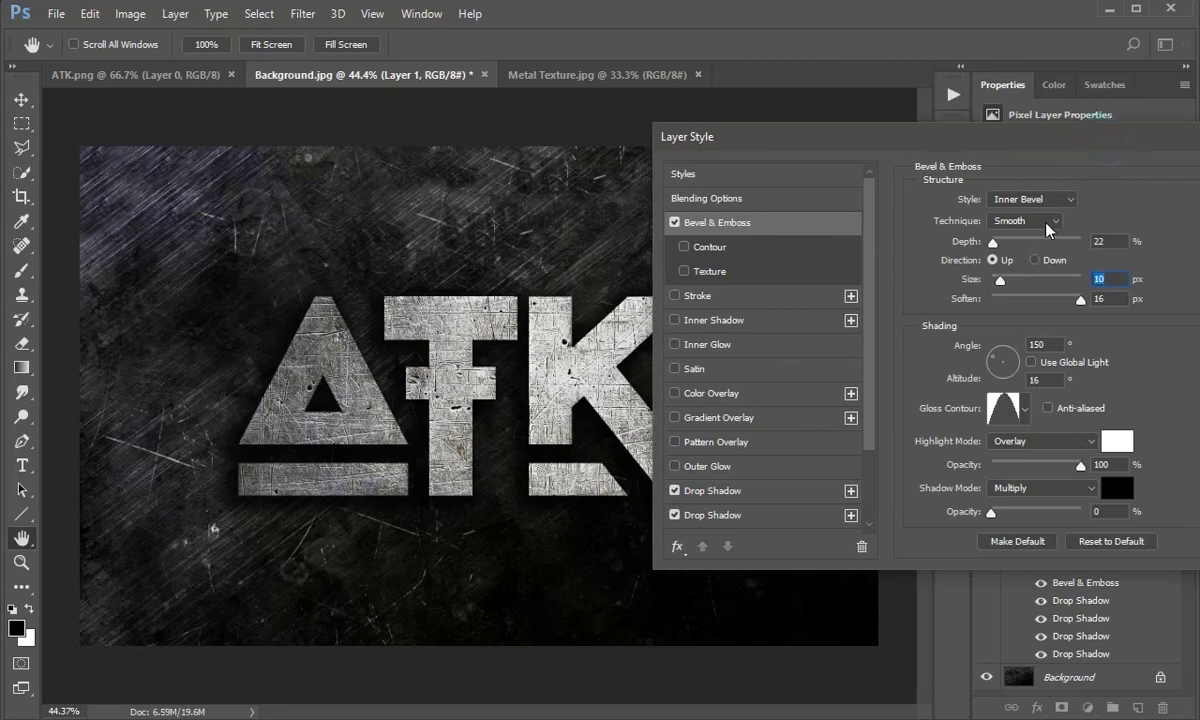
left_click(1035, 199)
left_click(1040, 216)
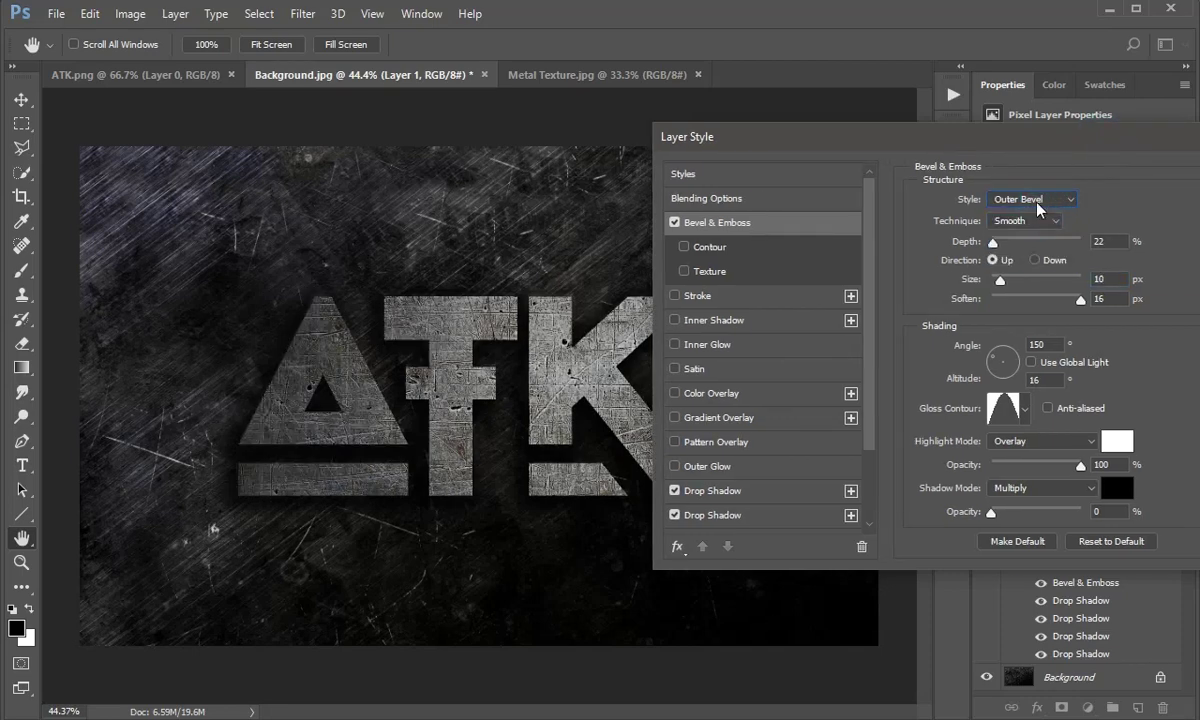
scroll(1040, 208, "down", 2)
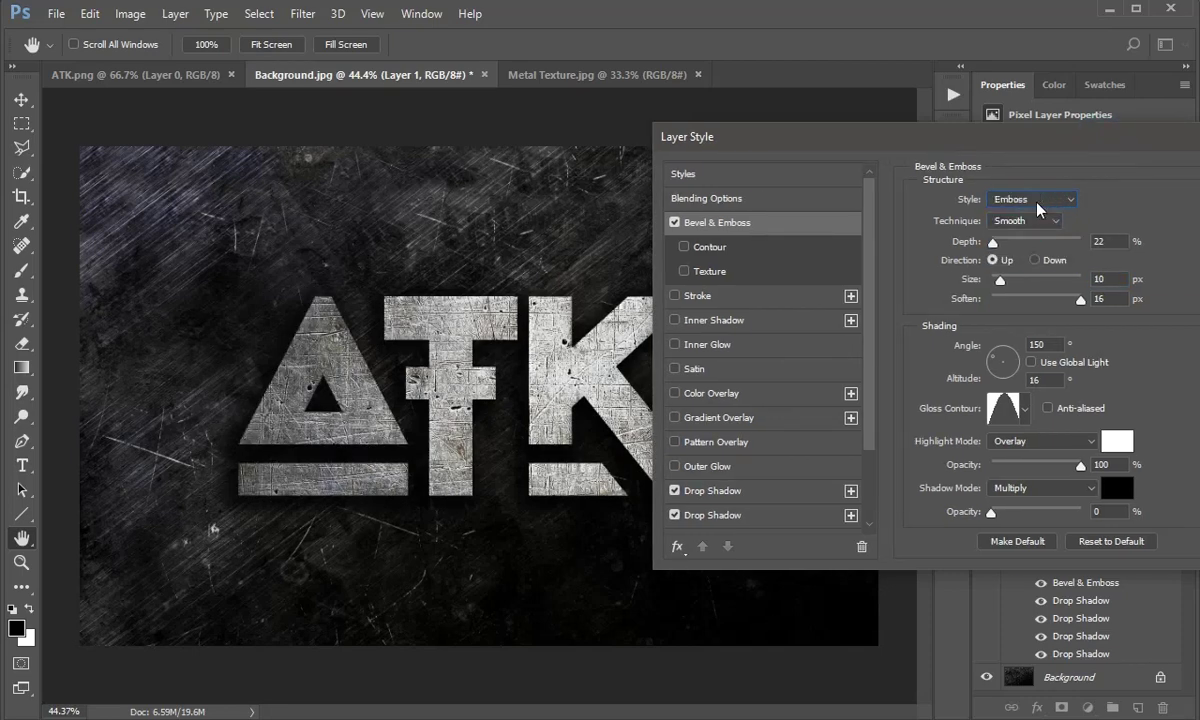
scroll(1040, 208, "down", 1)
scroll(1040, 208, "down", 1)
left_click(1038, 205)
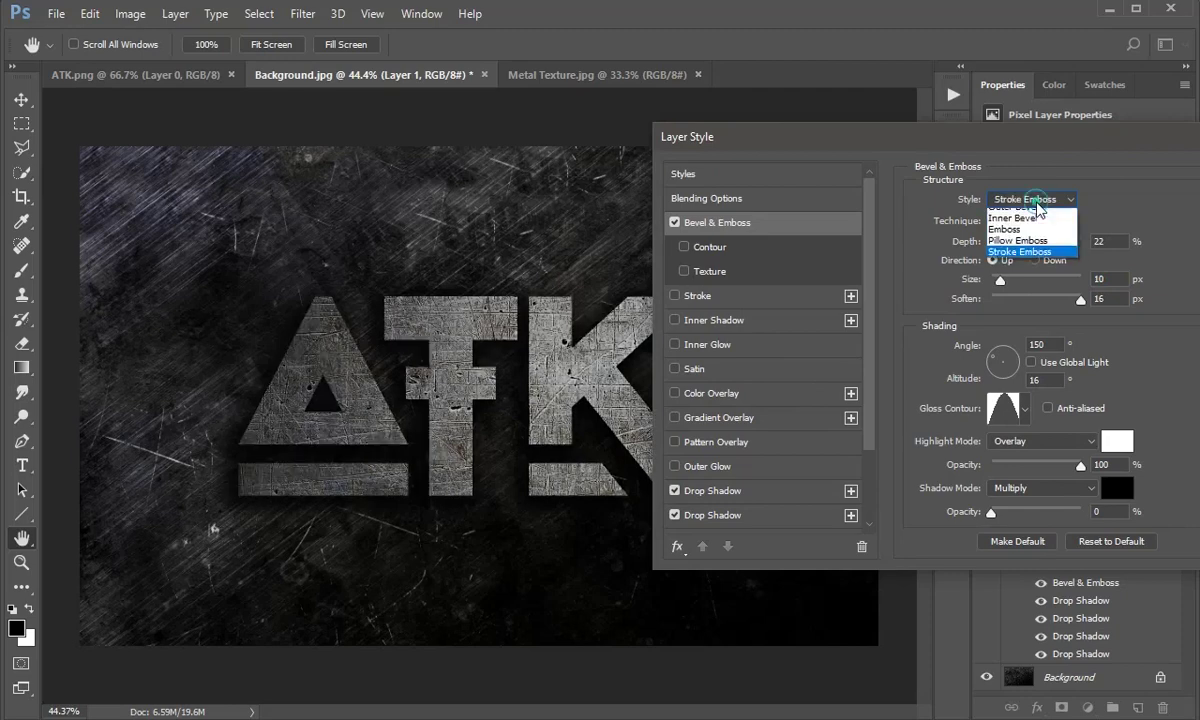
left_click(1030, 220)
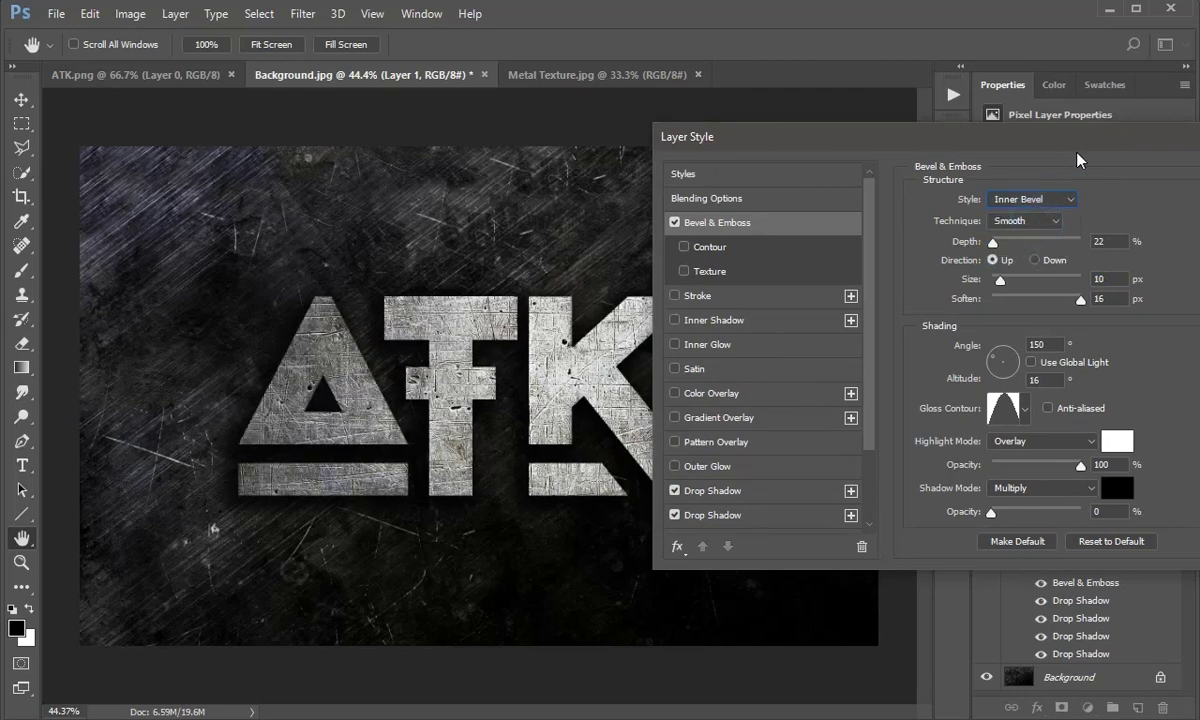
left_click_drag(1030, 138, 777, 104)
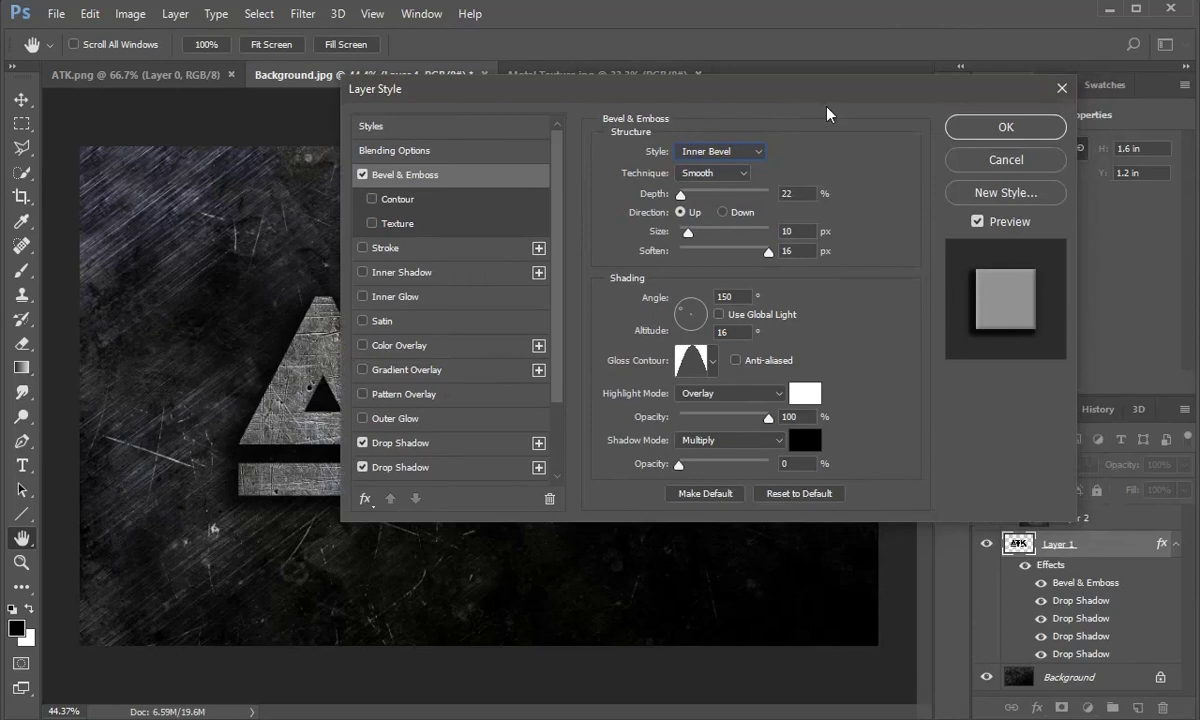
left_click(1008, 127)
- Deselect the layer and inspect the finished beveled, shadowed metal ATK logo
left_click(785, 251)
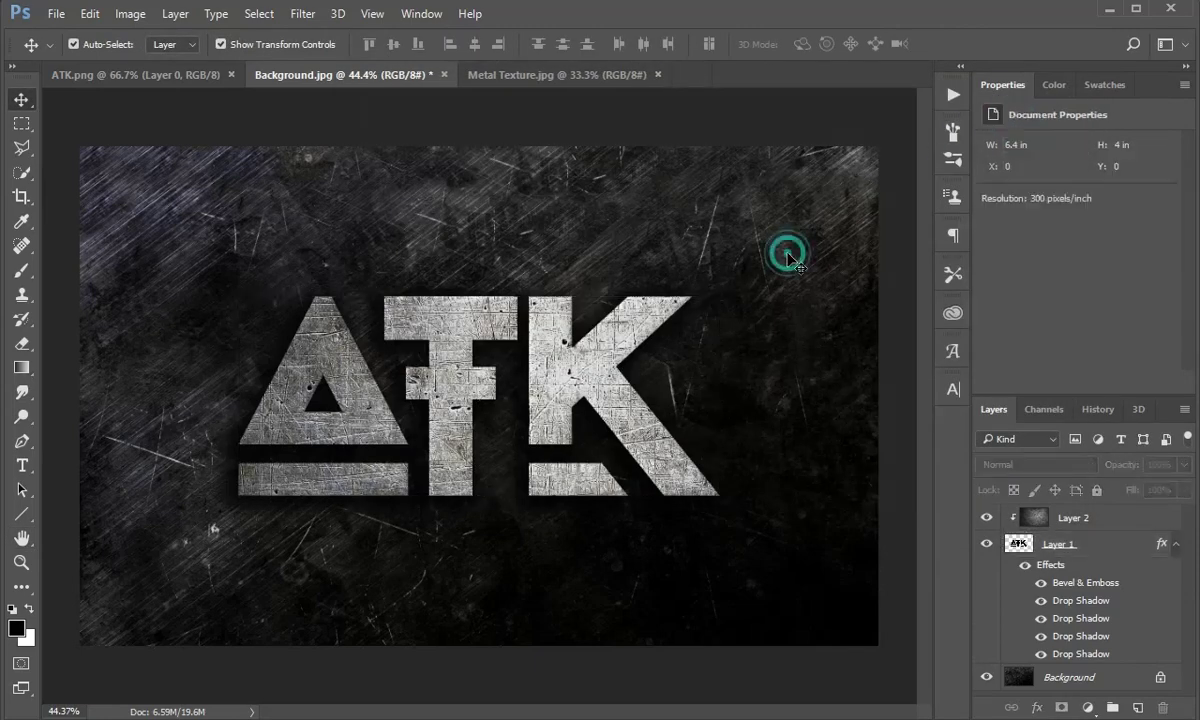
scroll(647, 262, "down", 1)
scroll(647, 263, "up", 1)
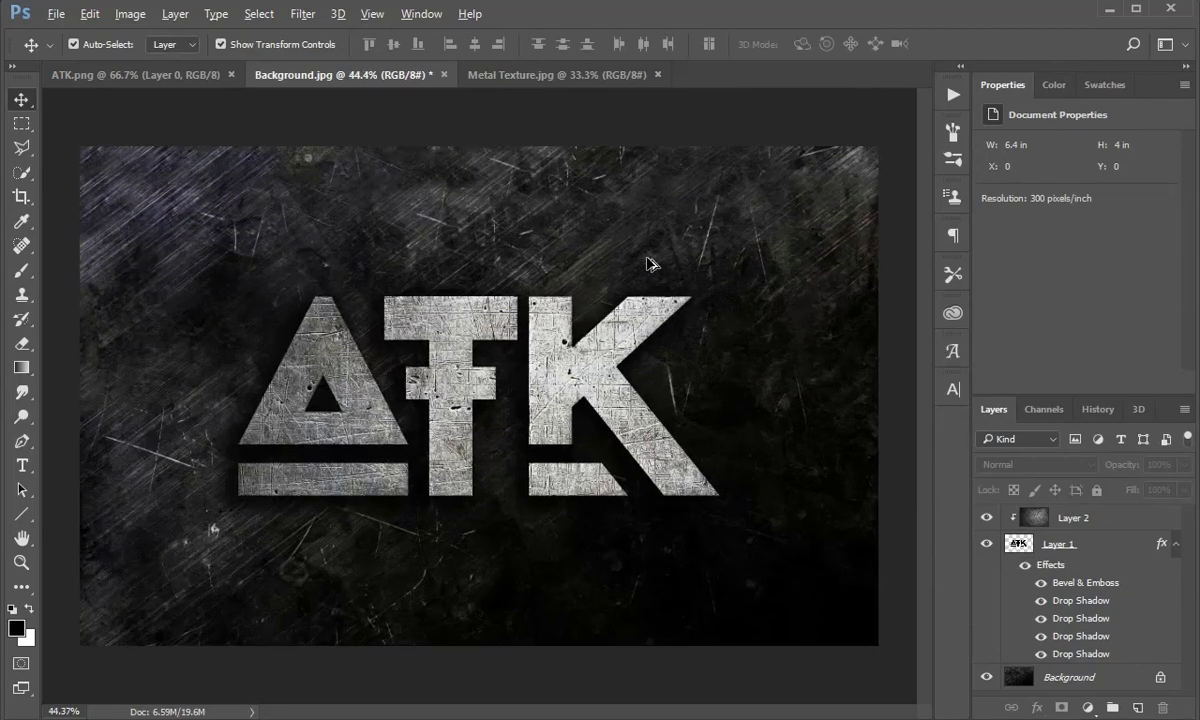